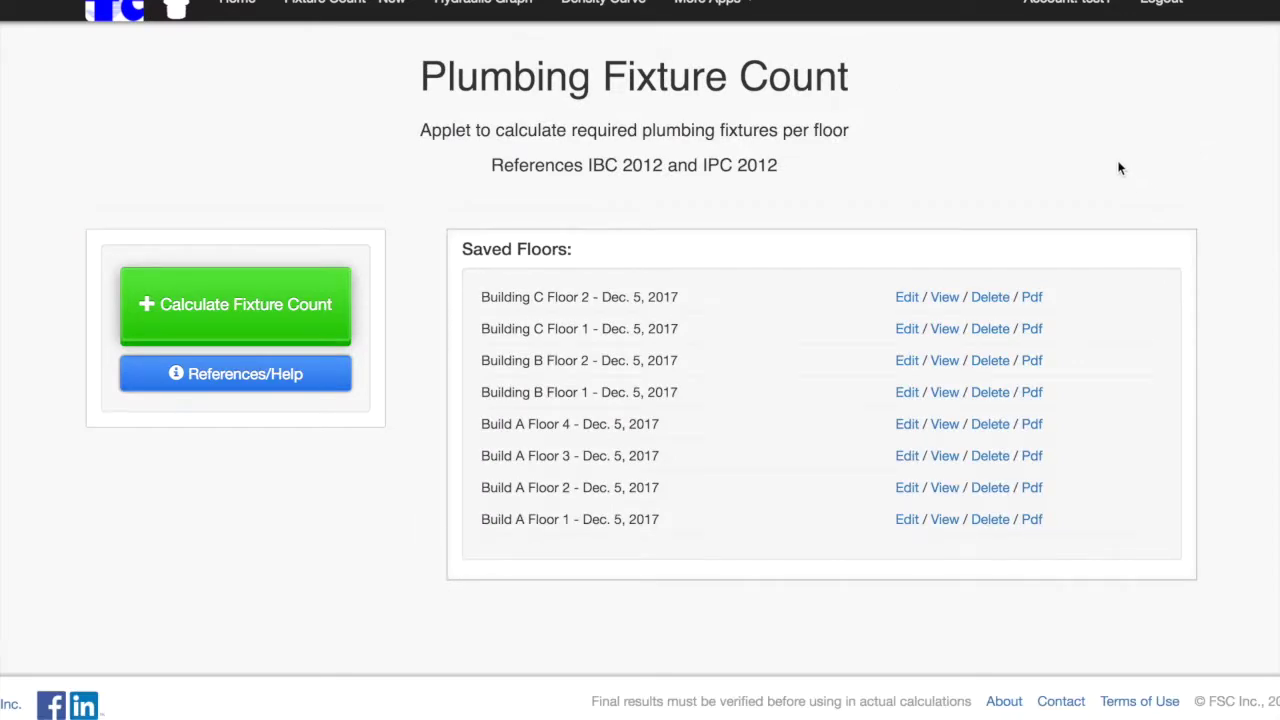
{"action": "key", "text": "XF86AudioRaiseVolume"}
{"action": "key", "text": "XF86AudioRaiseVolume"}
{"action": "key", "text": "XF86AudioRaiseVolume"}
Step: Examine the page title and the list of saved floors
{"action": "left_click_drag", "start_coordinate": [418, 82], "coordinate": [869, 91]}
{"action": "left_click", "coordinate": [869, 86]}
{"action": "left_click_drag", "start_coordinate": [565, 252], "coordinate": [450, 262]}
{"action": "left_click", "coordinate": [450, 262]}
{"action": "left_click_drag", "start_coordinate": [481, 297], "coordinate": [698, 550]}
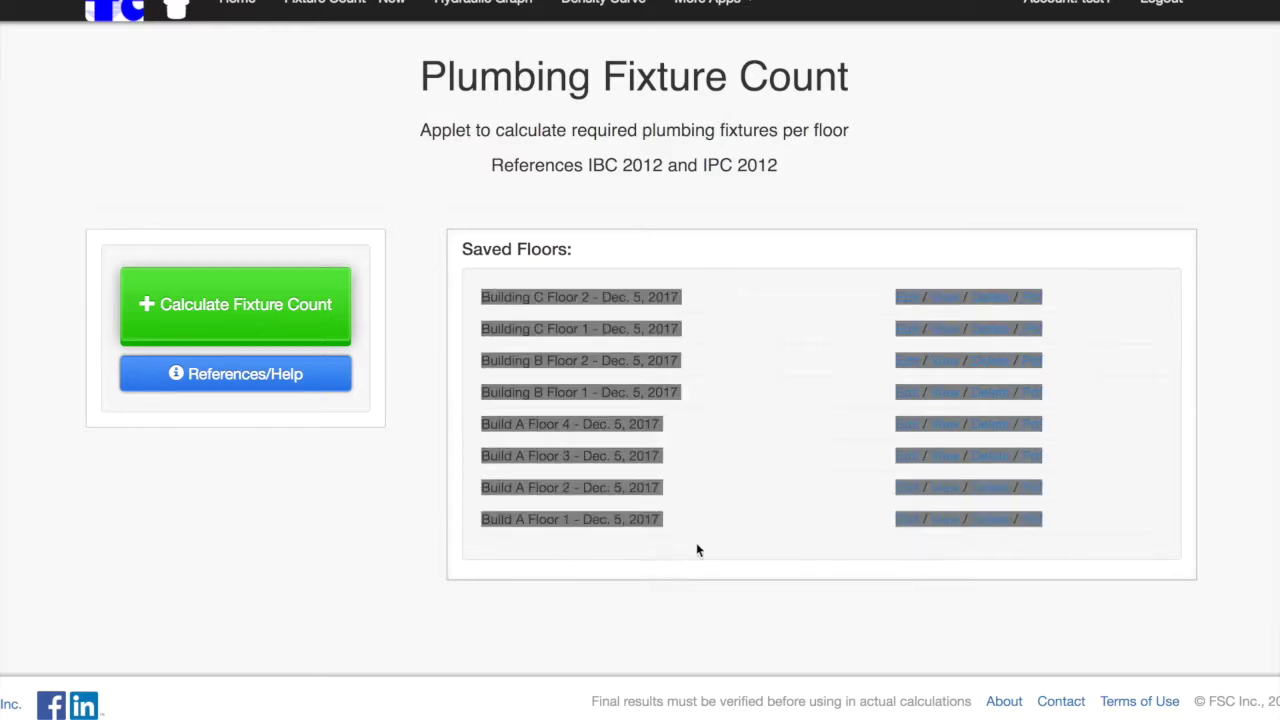
{"action": "left_click", "coordinate": [698, 550]}
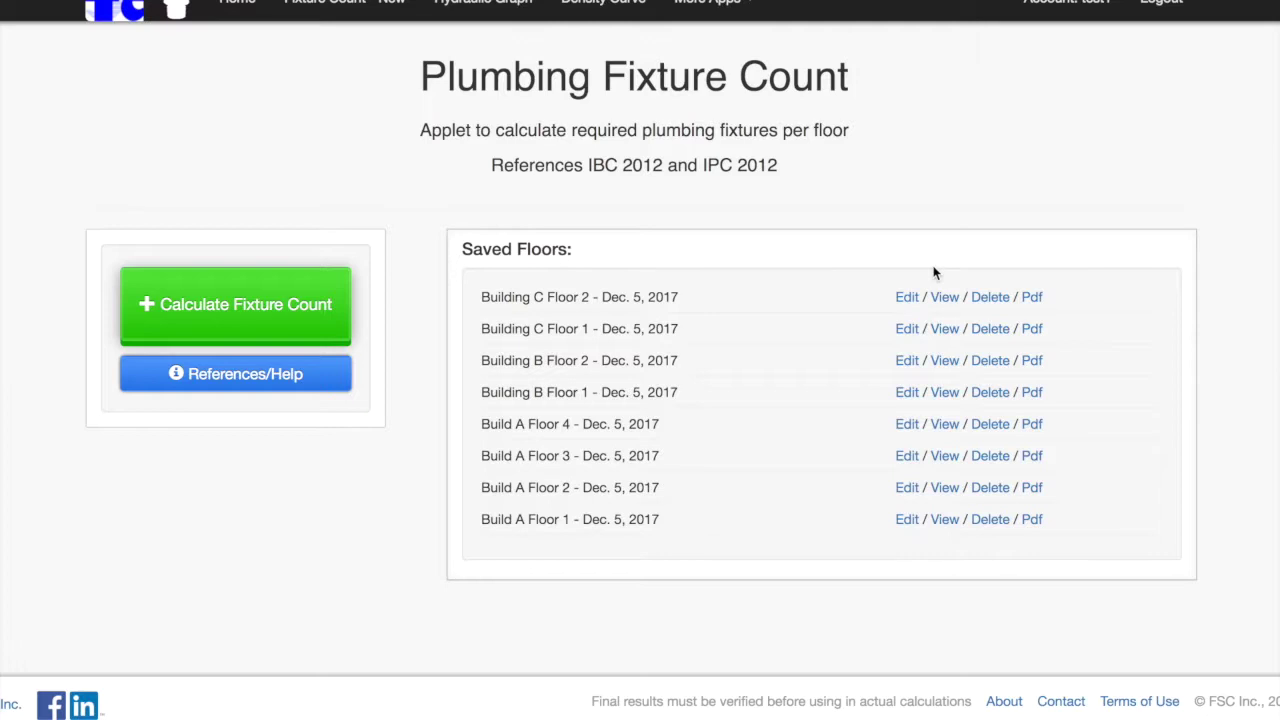
Step: View the saved count for Building C Floor 2 and review its occupancy and fixture requirements
{"action": "left_click", "coordinate": [945, 297]}
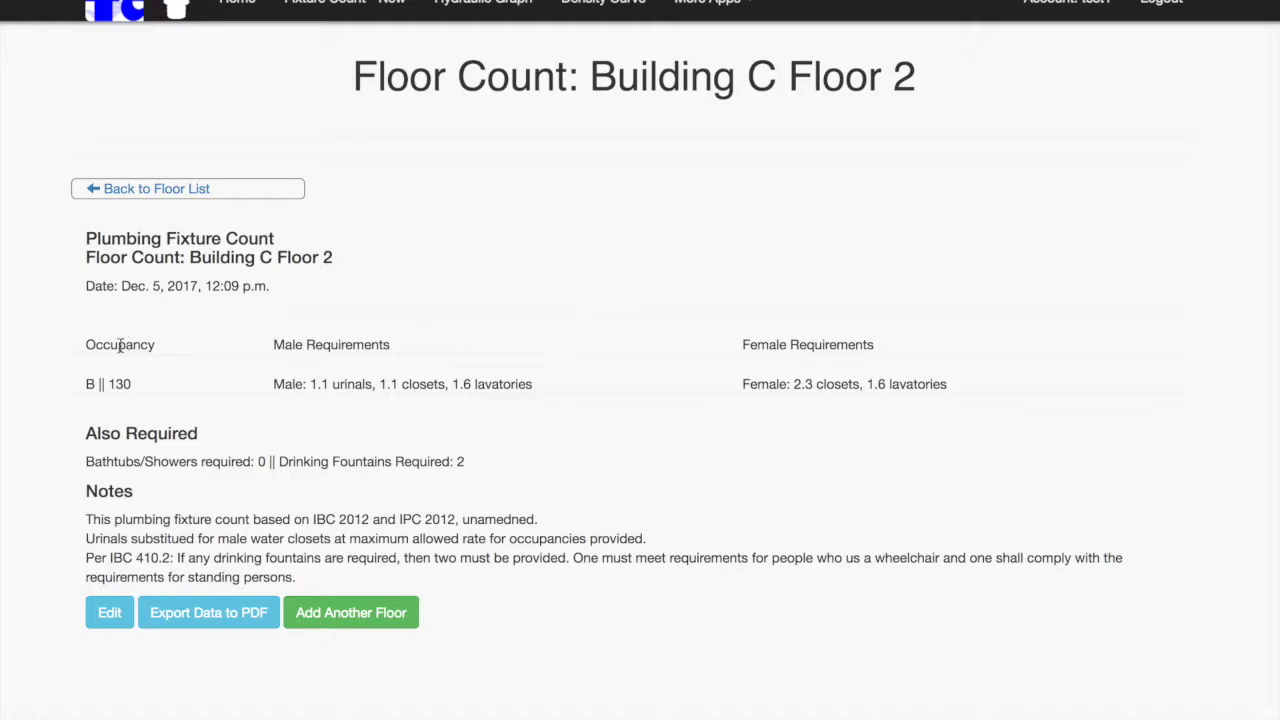
{"action": "left_click_drag", "start_coordinate": [86, 344], "coordinate": [155, 344]}
{"action": "left_click", "coordinate": [262, 347]}
{"action": "scroll", "coordinate": [261, 419], "scroll_direction": "down", "scroll_amount": 1}
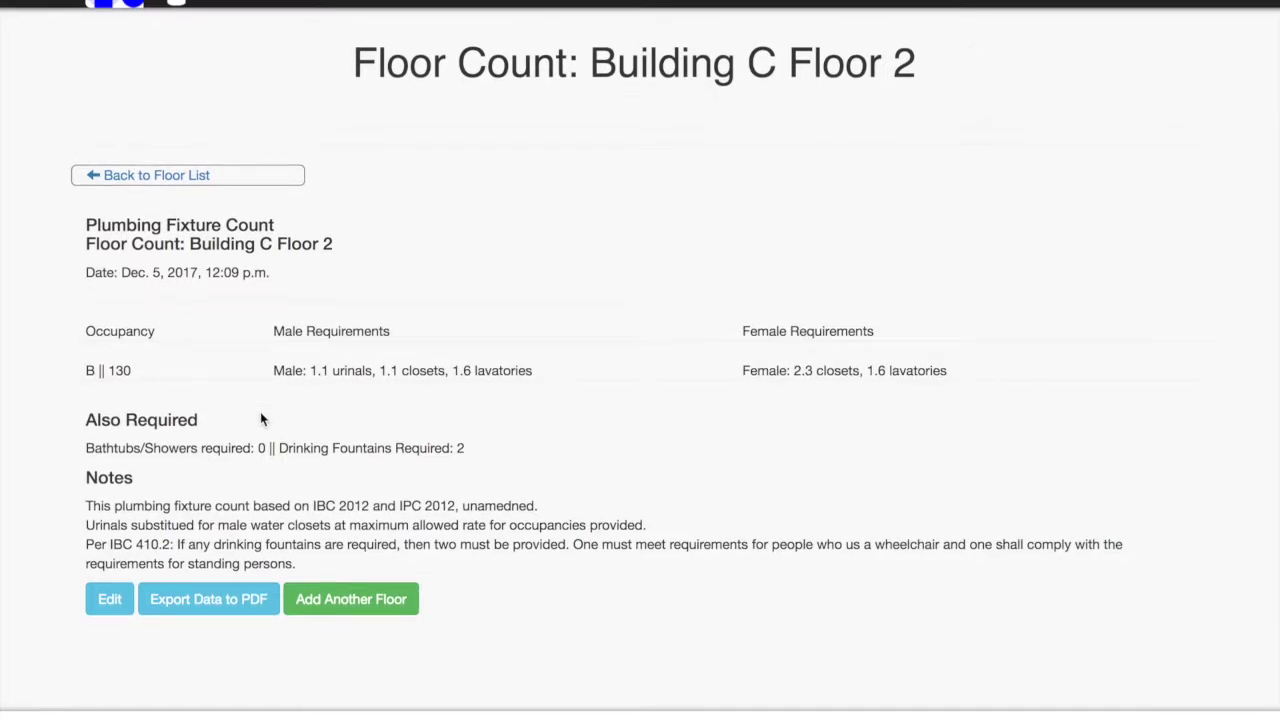
{"action": "scroll", "coordinate": [260, 419], "scroll_direction": "down", "scroll_amount": 1}
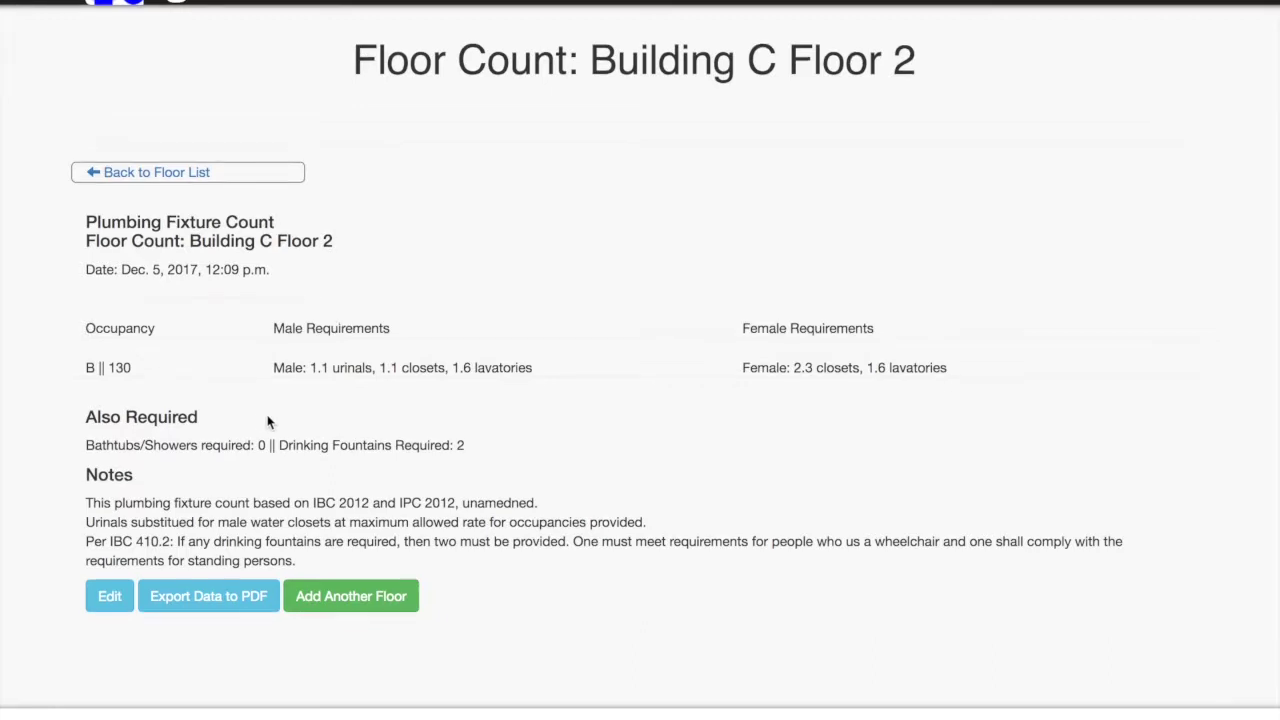
Step: Return to the floor list and open the PDF report of Building C Floor 2 with Preview
{"action": "left_click", "coordinate": [229, 607]}
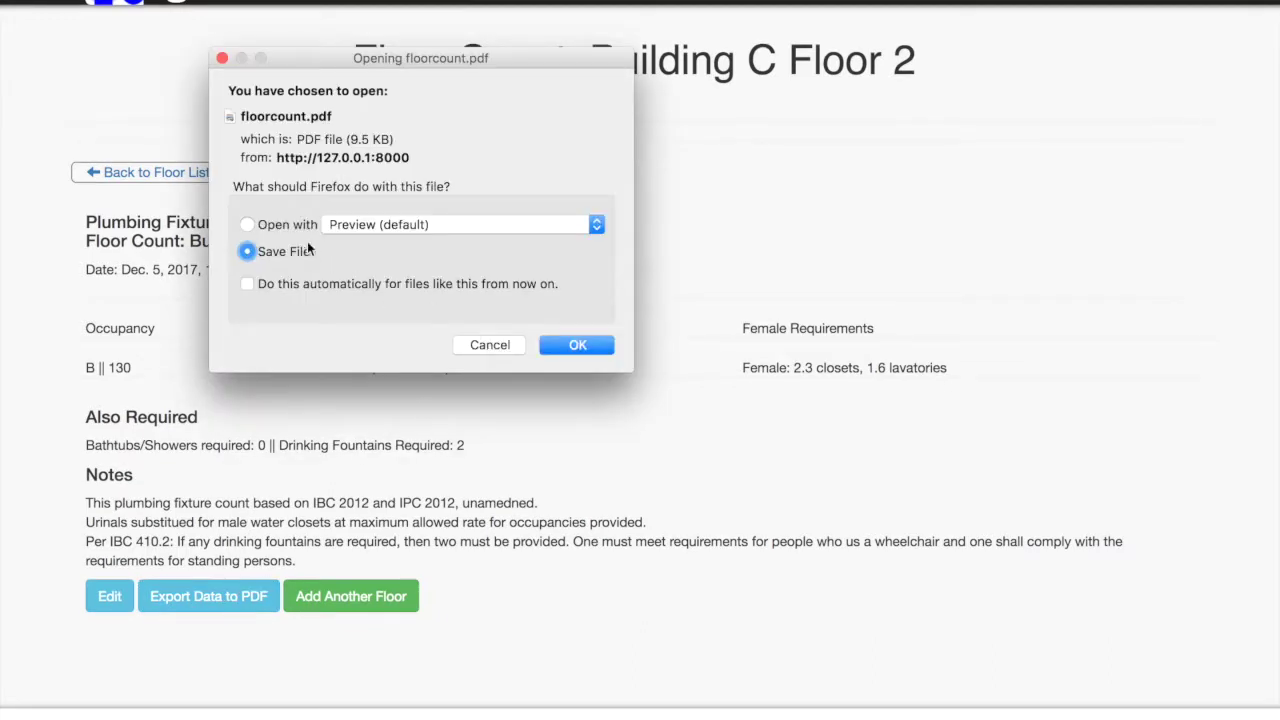
{"action": "left_click", "coordinate": [482, 344]}
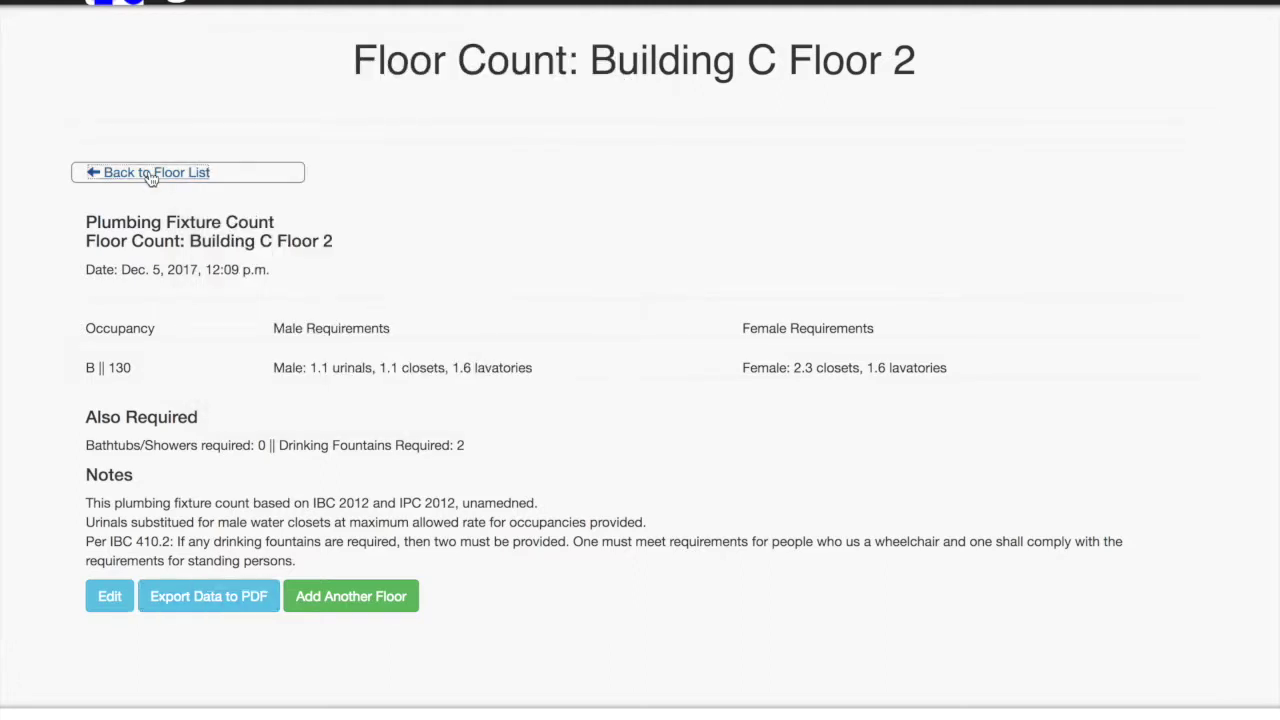
{"action": "left_click", "coordinate": [150, 175]}
{"action": "left_click", "coordinate": [1031, 299]}
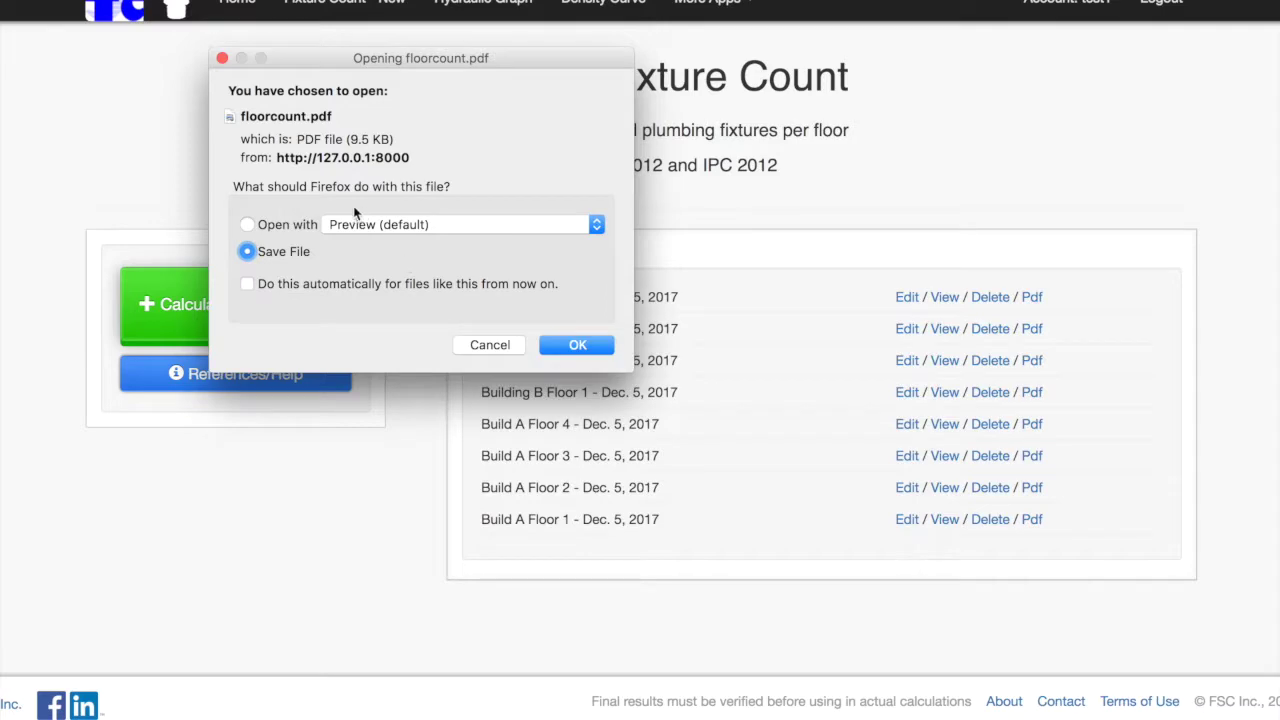
{"action": "left_click", "coordinate": [296, 224]}
{"action": "left_click", "coordinate": [586, 342]}
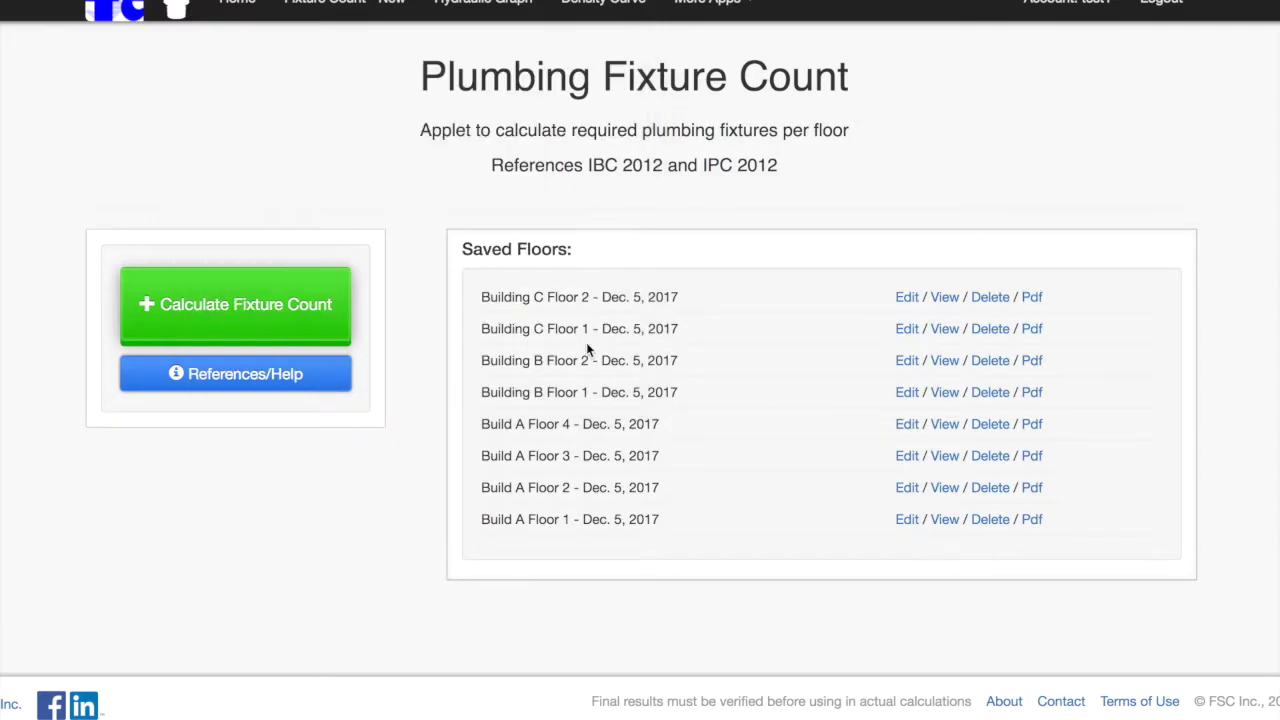
{"action": "left_click_drag", "start_coordinate": [766, 9], "coordinate": [961, 38]}
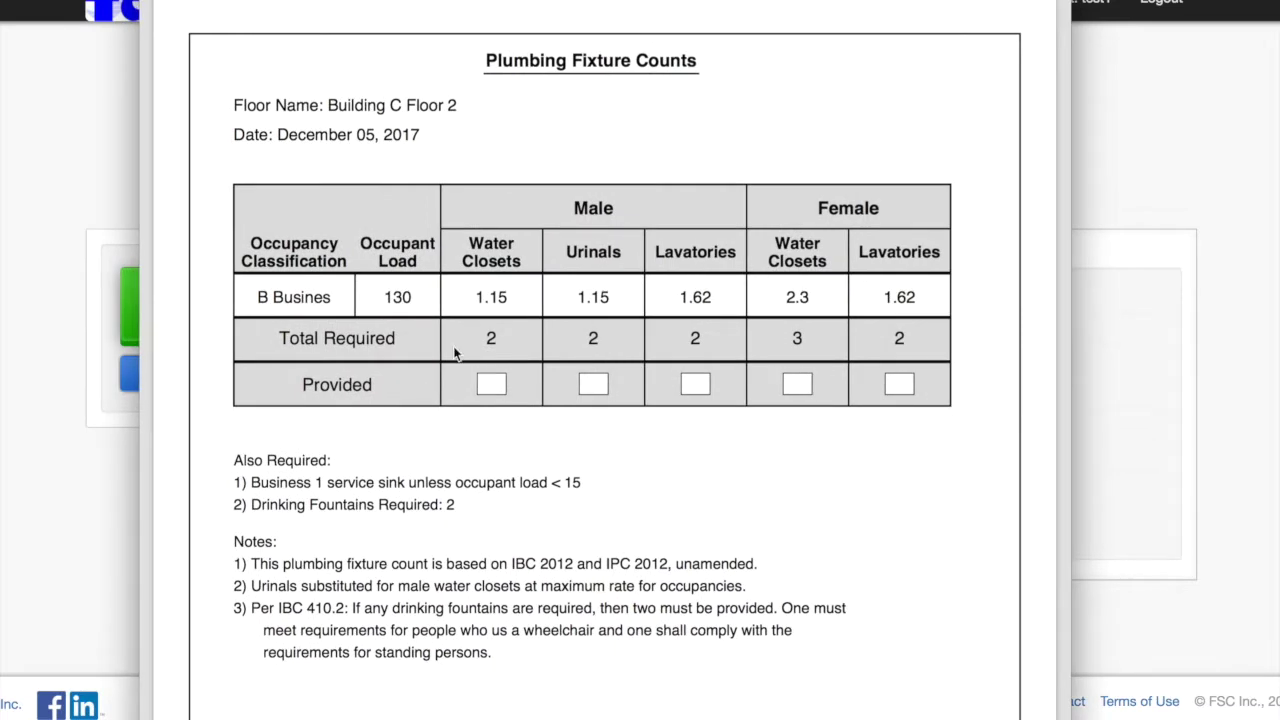
Step: Fill in the report's Provided row with 2 male water closets, 2 urinals, 2 male lavatories, 3 female water closets and 2 female lavatories
{"action": "scroll", "coordinate": [460, 416], "scroll_direction": "down", "scroll_amount": 3}
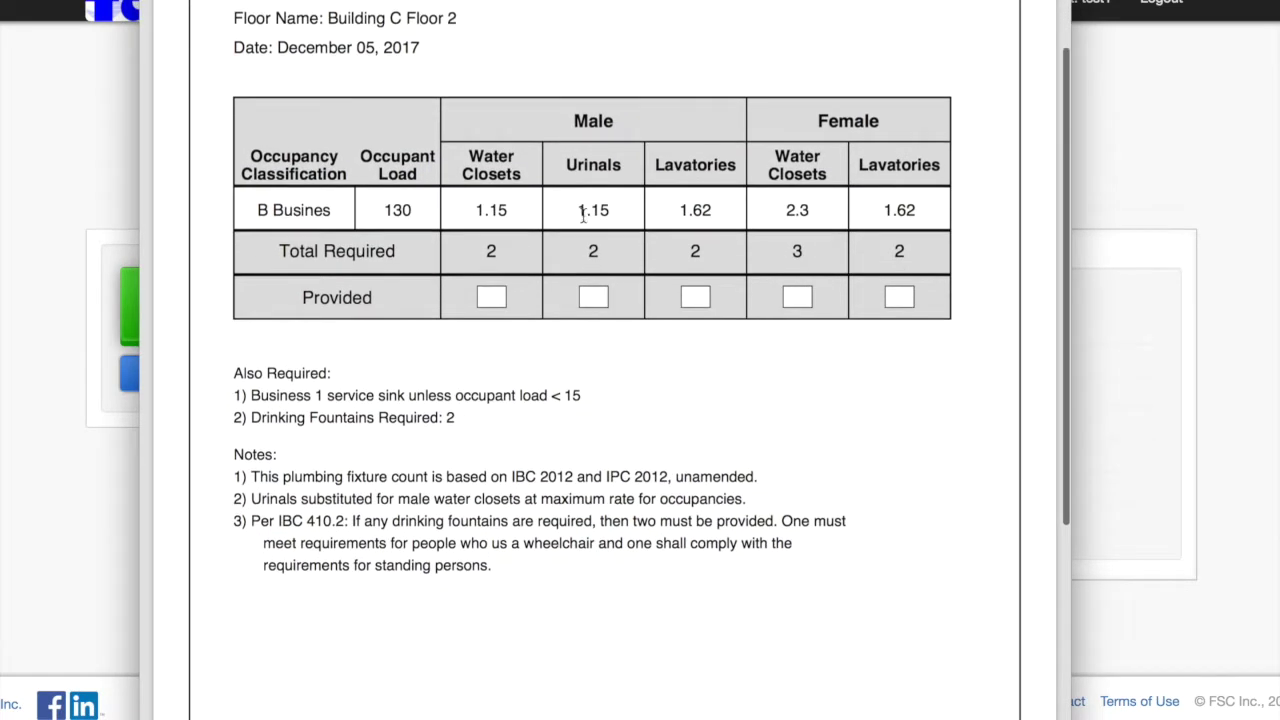
{"action": "left_click_drag", "start_coordinate": [572, 209], "coordinate": [622, 209]}
{"action": "left_click", "coordinate": [622, 209]}
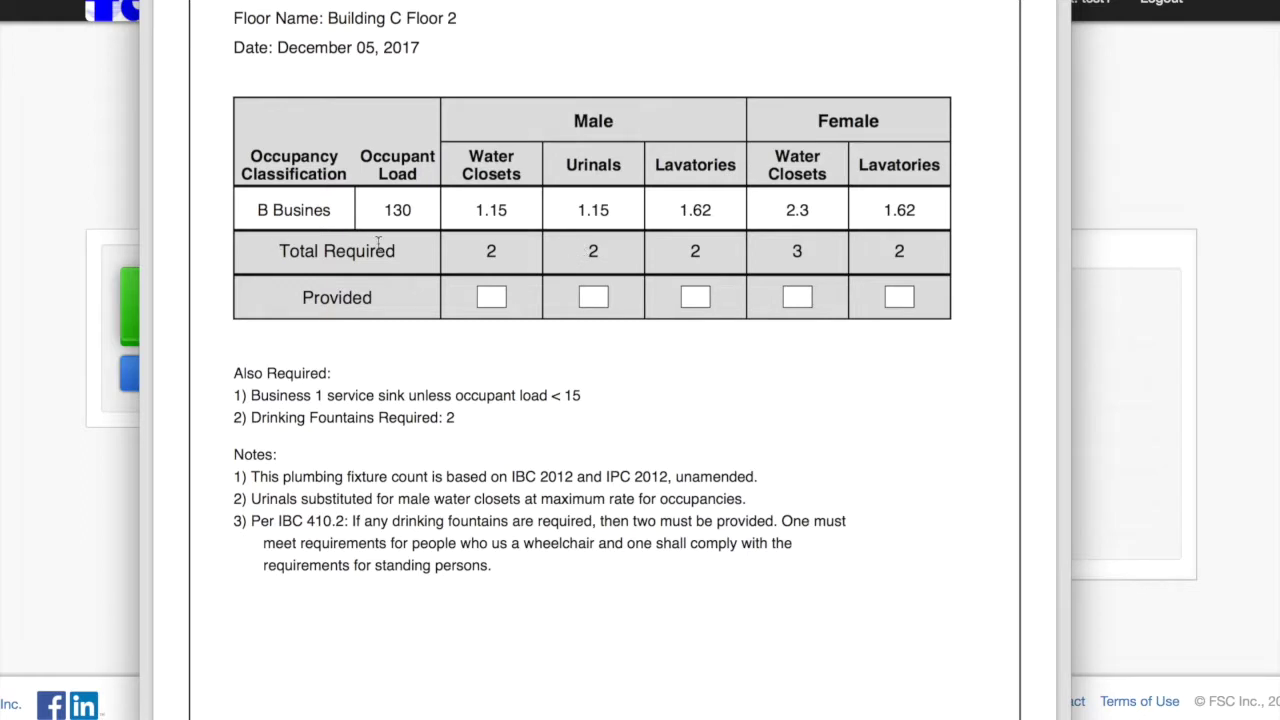
{"action": "left_click_drag", "start_coordinate": [372, 298], "coordinate": [258, 294]}
{"action": "left_click", "coordinate": [313, 346]}
{"action": "left_click", "coordinate": [482, 292]}
{"action": "type", "text": "2"}
{"action": "key", "text": "Tab"}
{"action": "type", "text": "2"}
{"action": "key", "text": "Tab"}
{"action": "type", "text": "2"}
{"action": "key", "text": "Tab"}
{"action": "type", "text": "3"}
{"action": "key", "text": "Tab"}
{"action": "type", "text": "2"}
{"action": "key", "text": "Tab"}
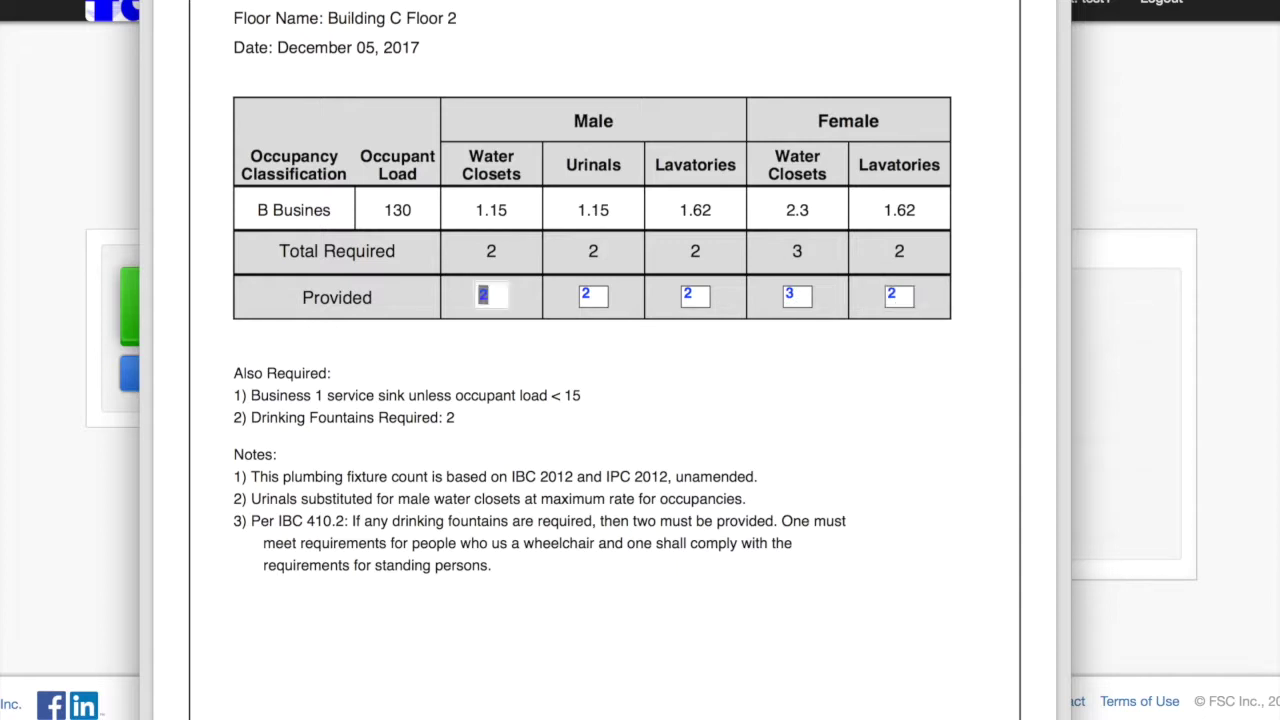
{"action": "left_click", "coordinate": [477, 352]}
Step: Review the Also Required and Notes sections and the rest of the PDF report down to its footer
{"action": "left_click_drag", "start_coordinate": [223, 377], "coordinate": [333, 377]}
{"action": "left_click", "coordinate": [333, 377]}
{"action": "left_click_drag", "start_coordinate": [231, 395], "coordinate": [486, 430]}
{"action": "left_click", "coordinate": [486, 430]}
{"action": "left_click_drag", "start_coordinate": [278, 455], "coordinate": [216, 458]}
{"action": "left_click", "coordinate": [214, 458]}
{"action": "scroll", "coordinate": [564, 452], "scroll_direction": "down", "scroll_amount": 2}
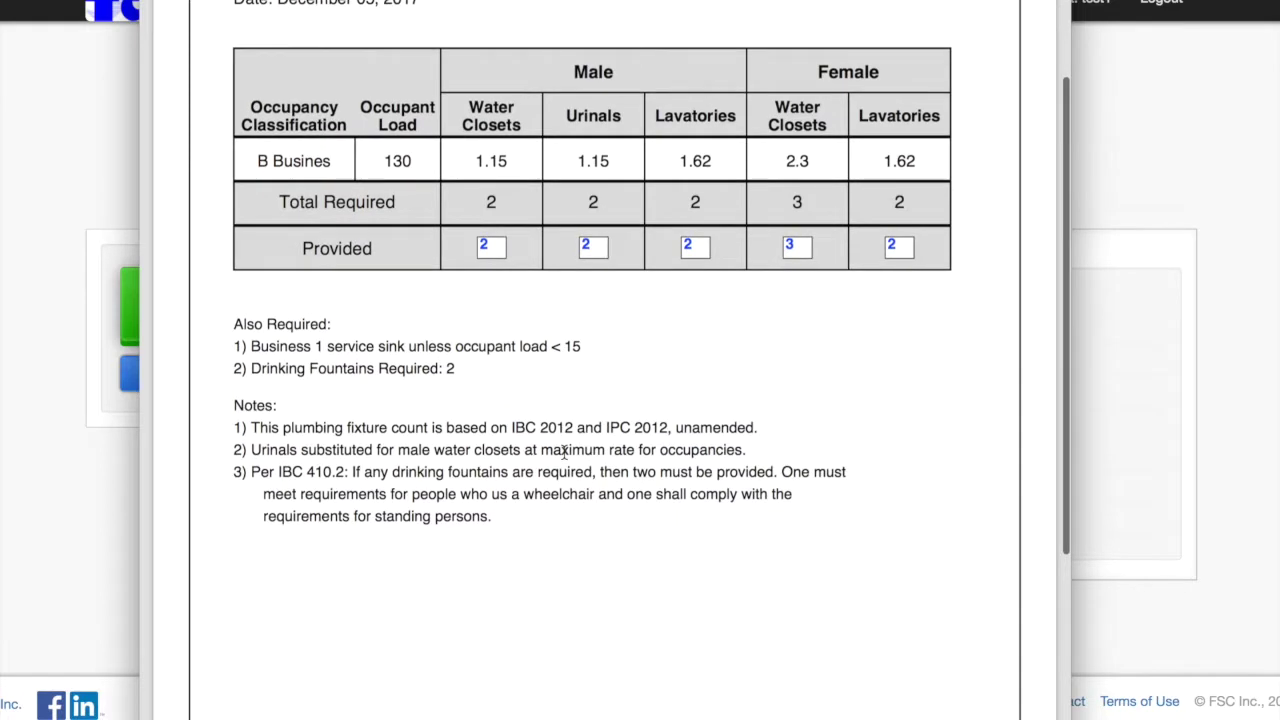
{"action": "scroll", "coordinate": [564, 452], "scroll_direction": "up", "scroll_amount": 3}
{"action": "scroll", "coordinate": [564, 452], "scroll_direction": "up", "scroll_amount": 1}
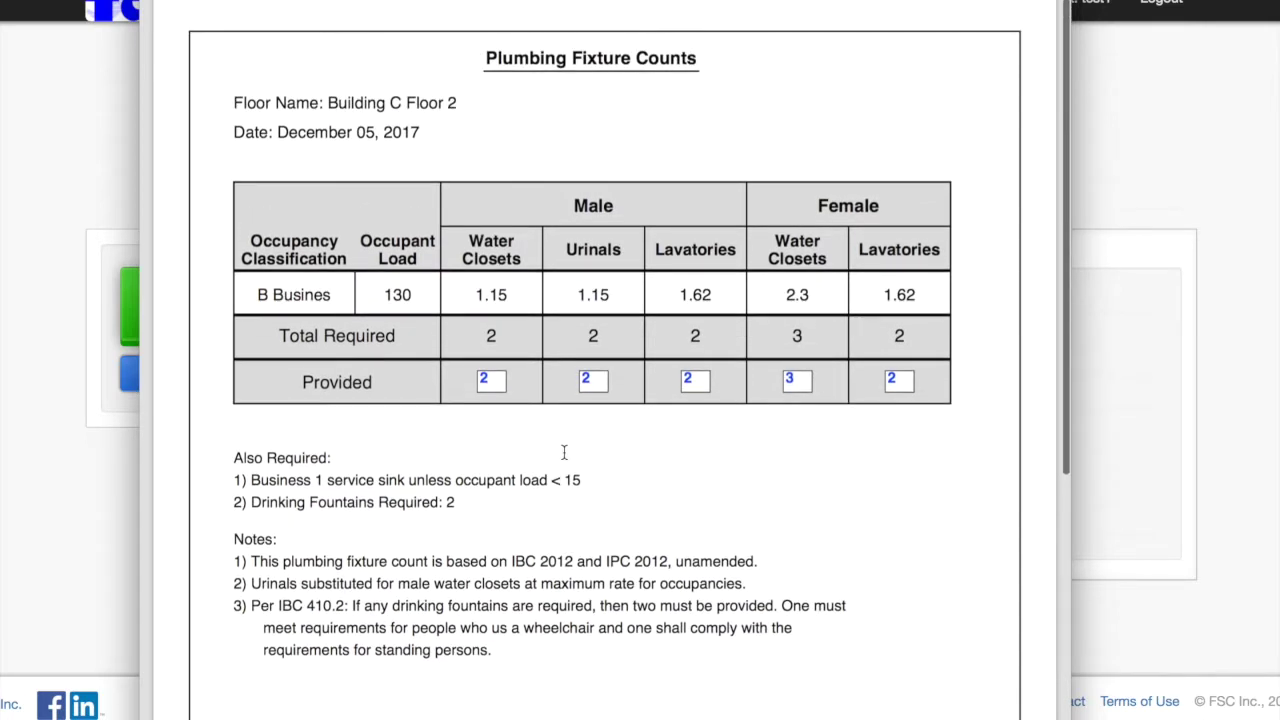
{"action": "scroll", "coordinate": [564, 452], "scroll_direction": "down", "scroll_amount": 5}
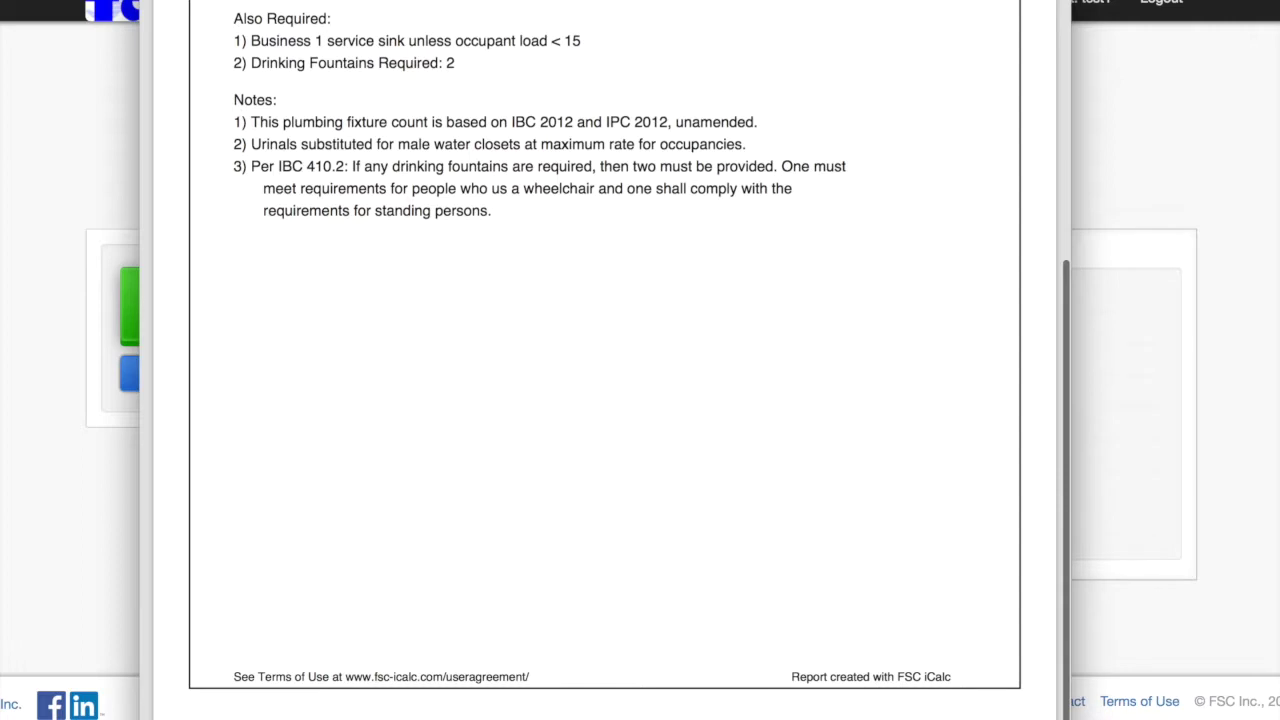
Step: Close the Building C Floor 2 report with its changes reverted, and delete that floor from the saved floors
{"action": "key", "text": "super+w"}
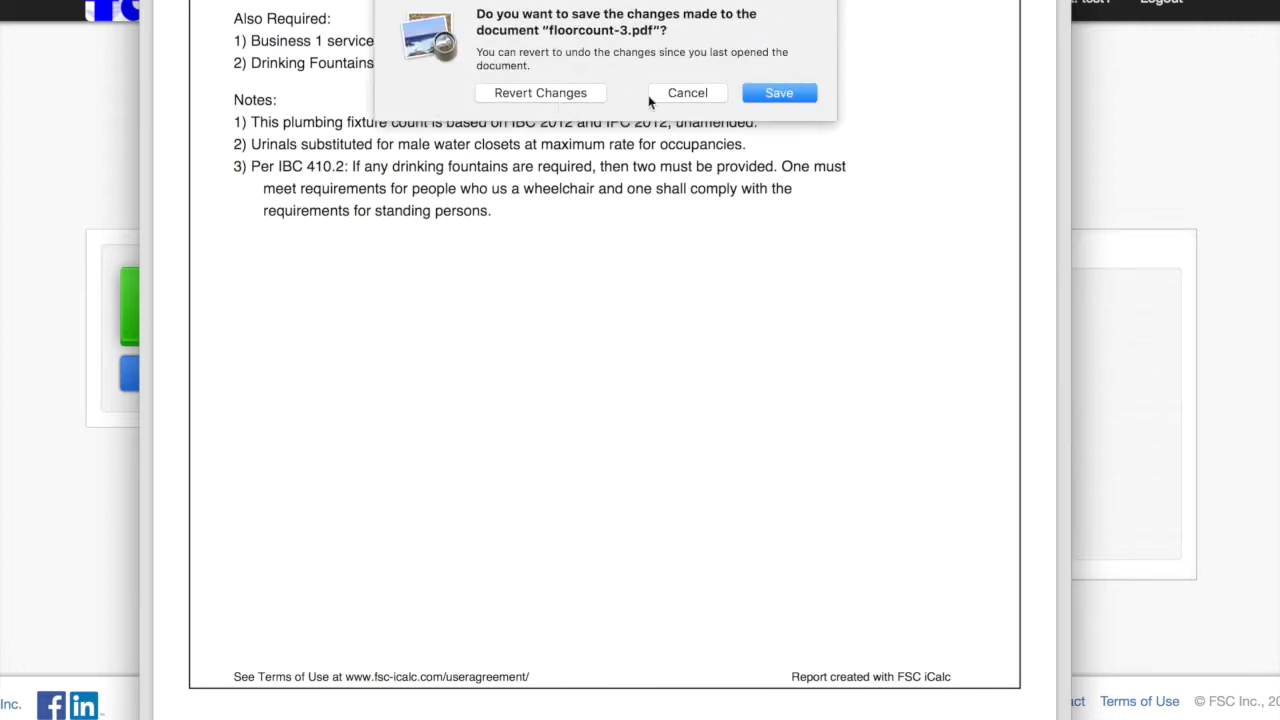
{"action": "left_click", "coordinate": [692, 93]}
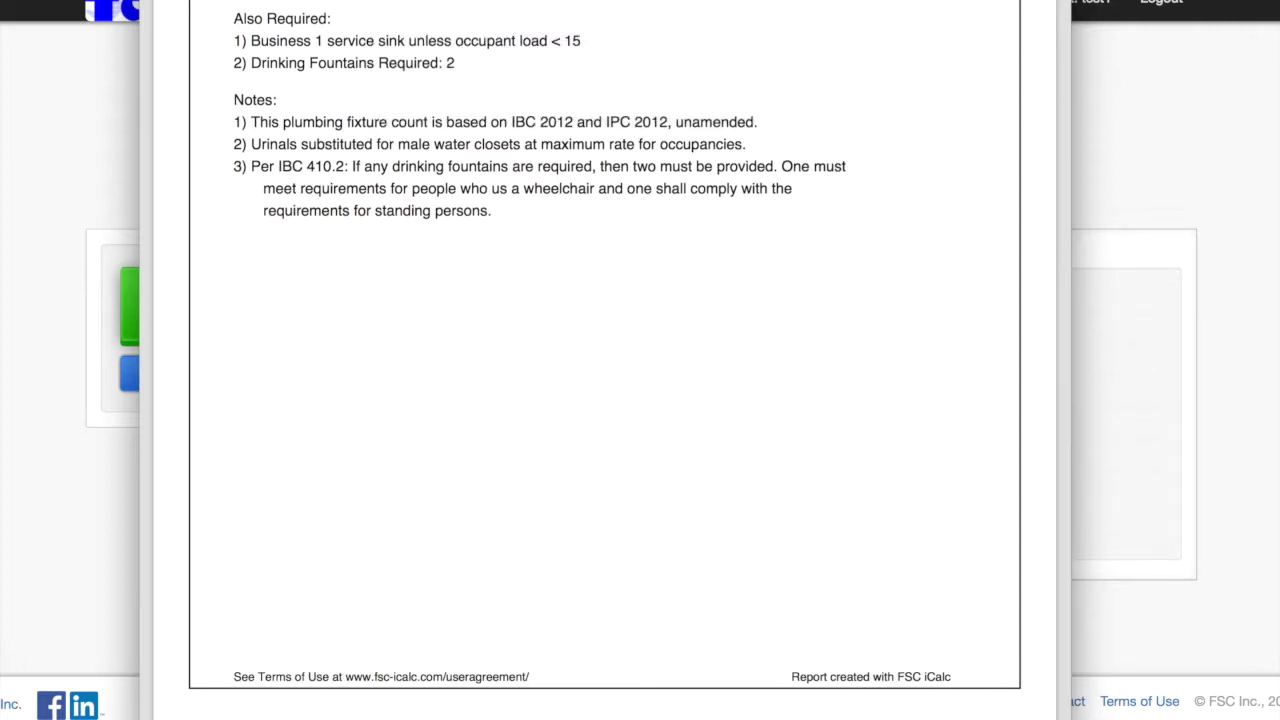
{"action": "key", "text": "super+w"}
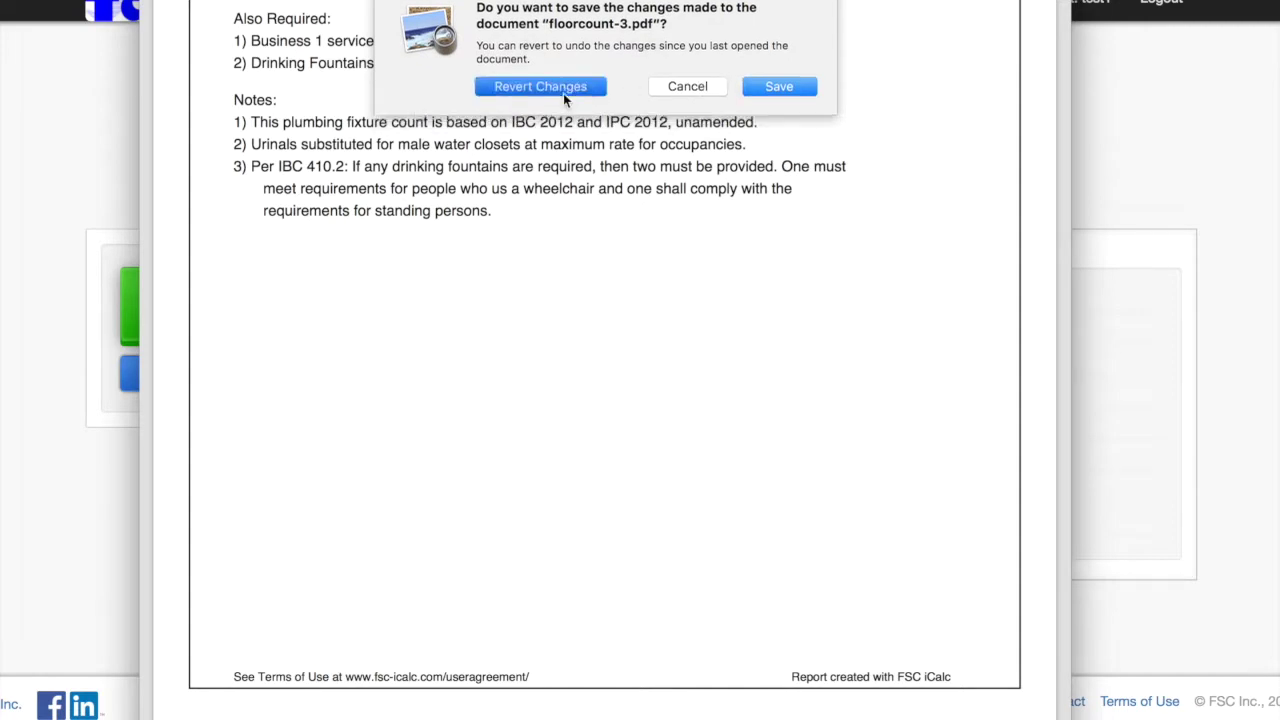
{"action": "left_click", "coordinate": [563, 91]}
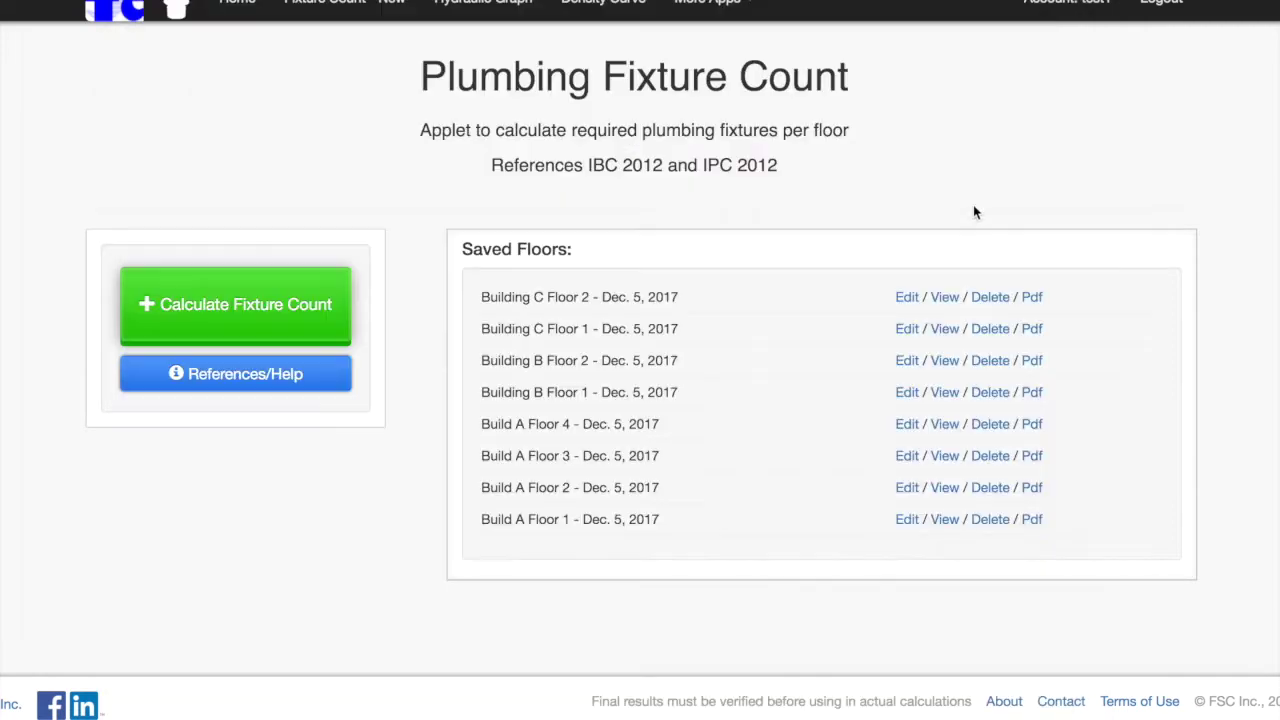
{"action": "left_click", "coordinate": [993, 298]}
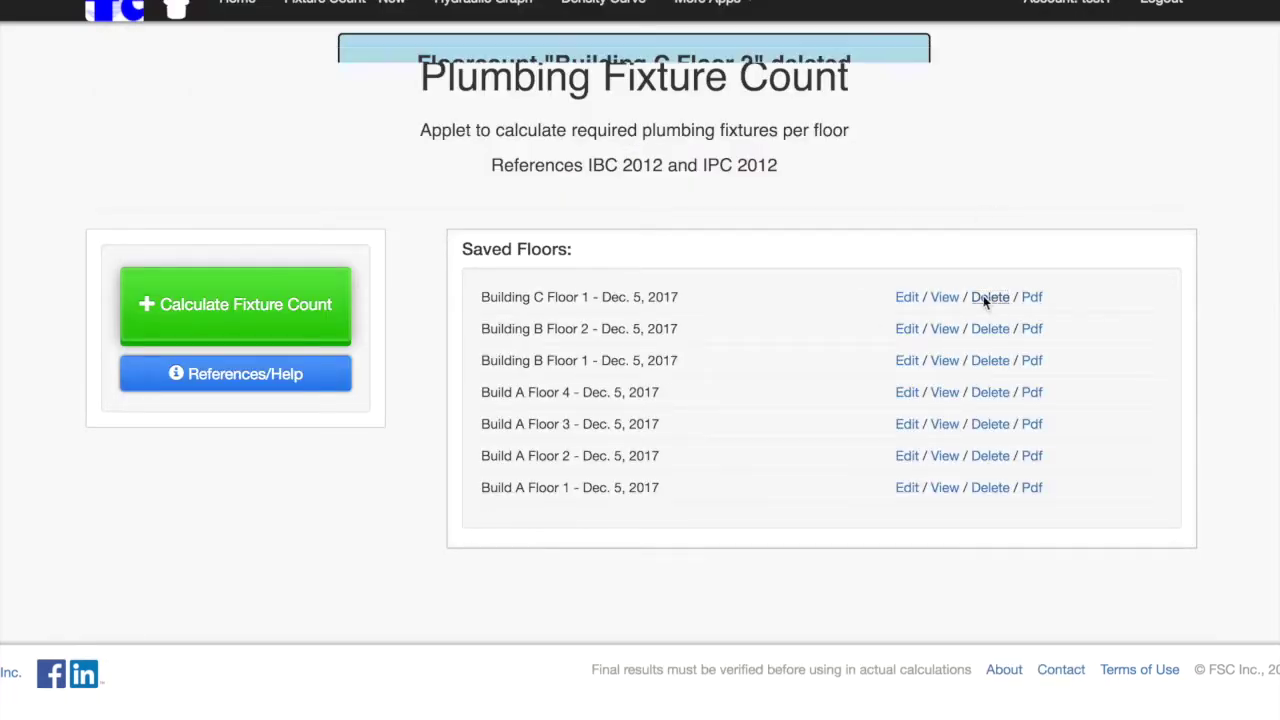
Step: Edit Building C Floor 1 and add an E Educational occupancy with an occupant load of 1000 and a female ratio of 0%
{"action": "left_click", "coordinate": [907, 298]}
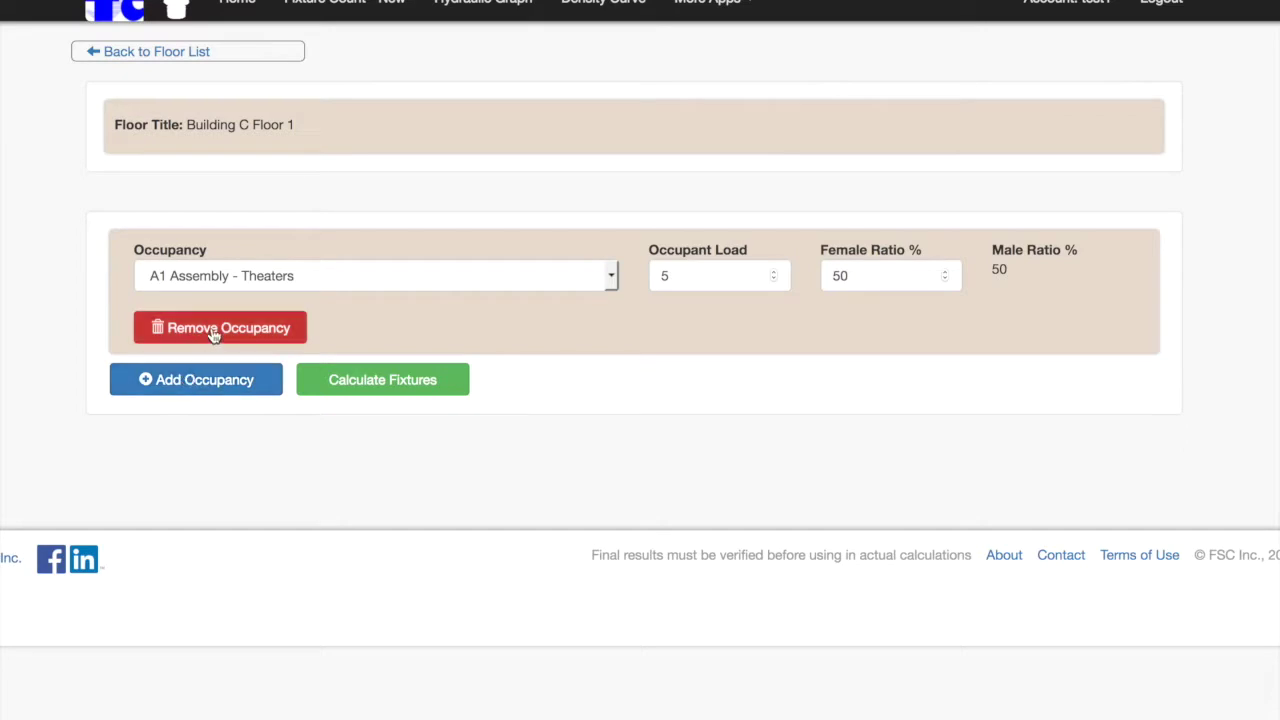
{"action": "left_click", "coordinate": [203, 385]}
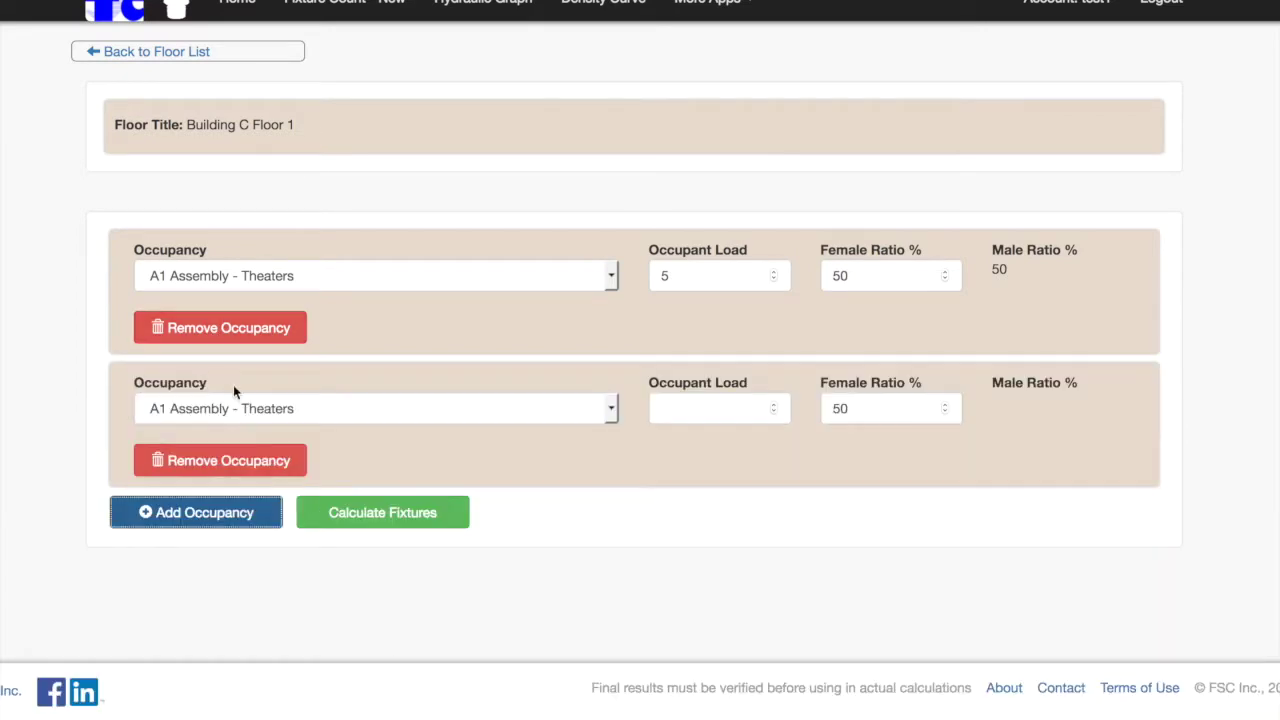
{"action": "left_click", "coordinate": [612, 410]}
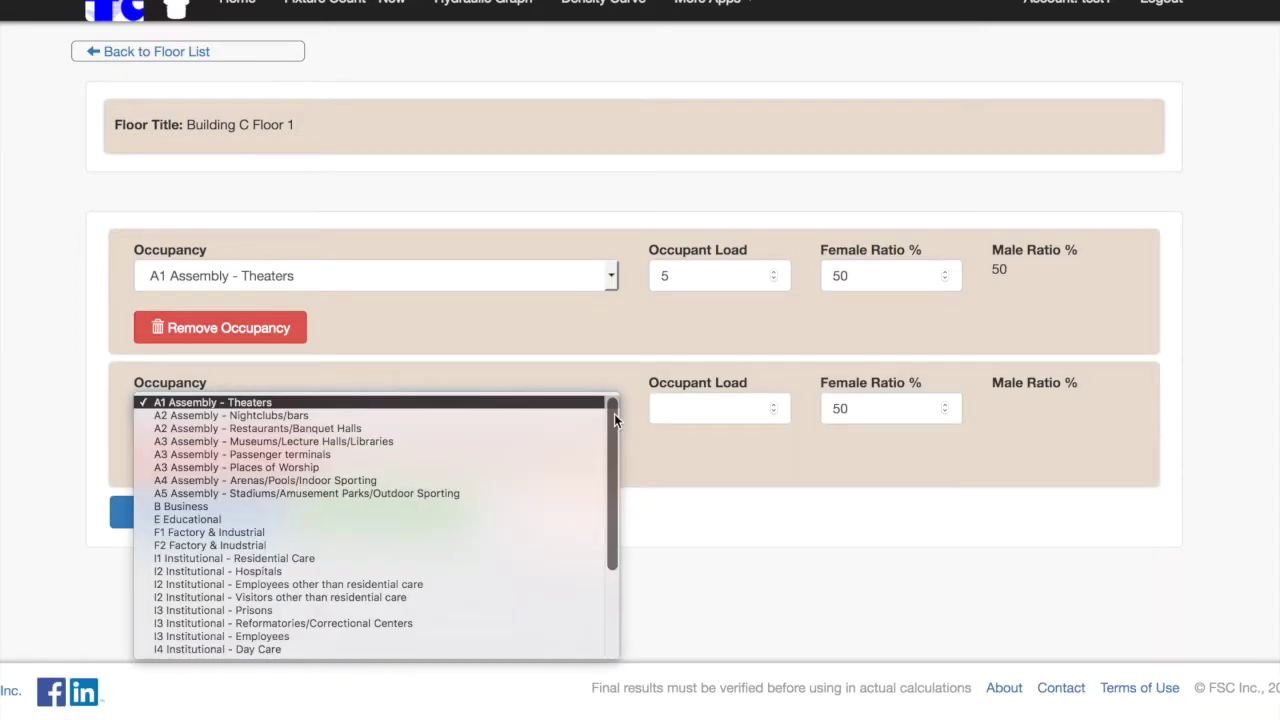
{"action": "left_click", "coordinate": [415, 520]}
{"action": "left_click", "coordinate": [695, 406]}
{"action": "type", "text": "1000"}
{"action": "key", "text": "Tab"}
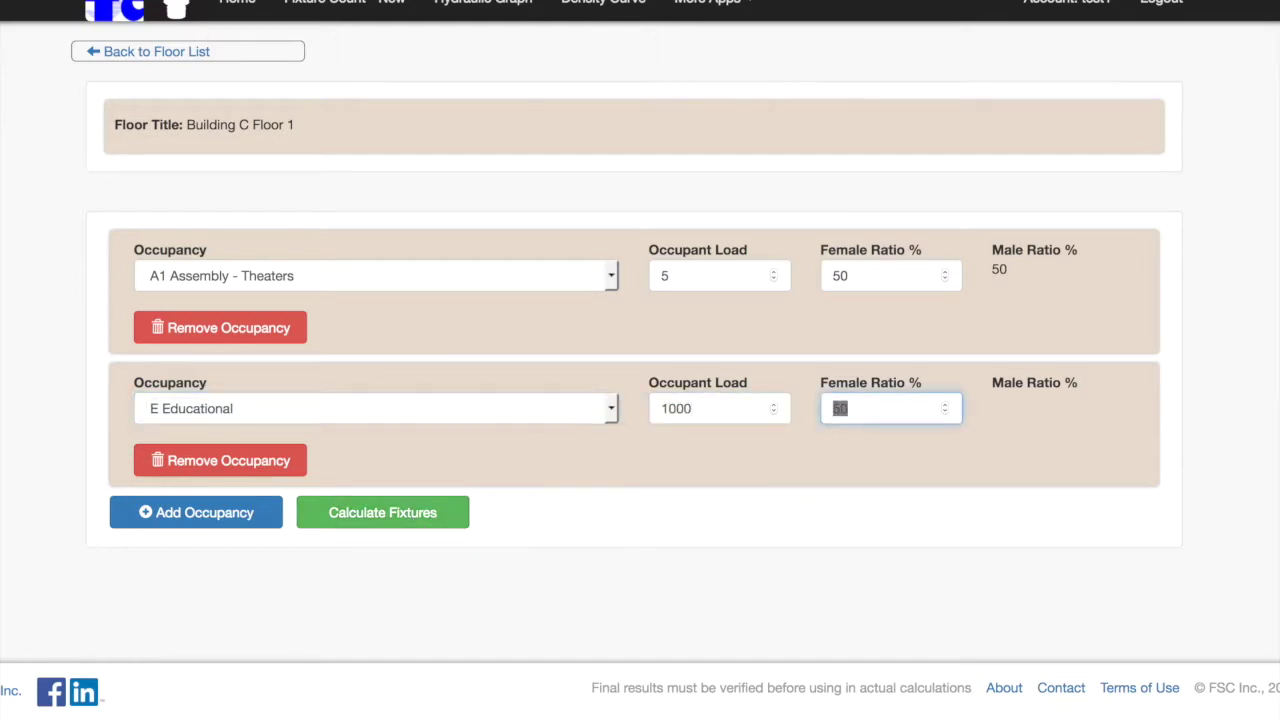
{"action": "type", "text": "0"}
{"action": "key", "text": "Tab"}
{"action": "left_click_drag", "start_coordinate": [1046, 405], "coordinate": [992, 420]}
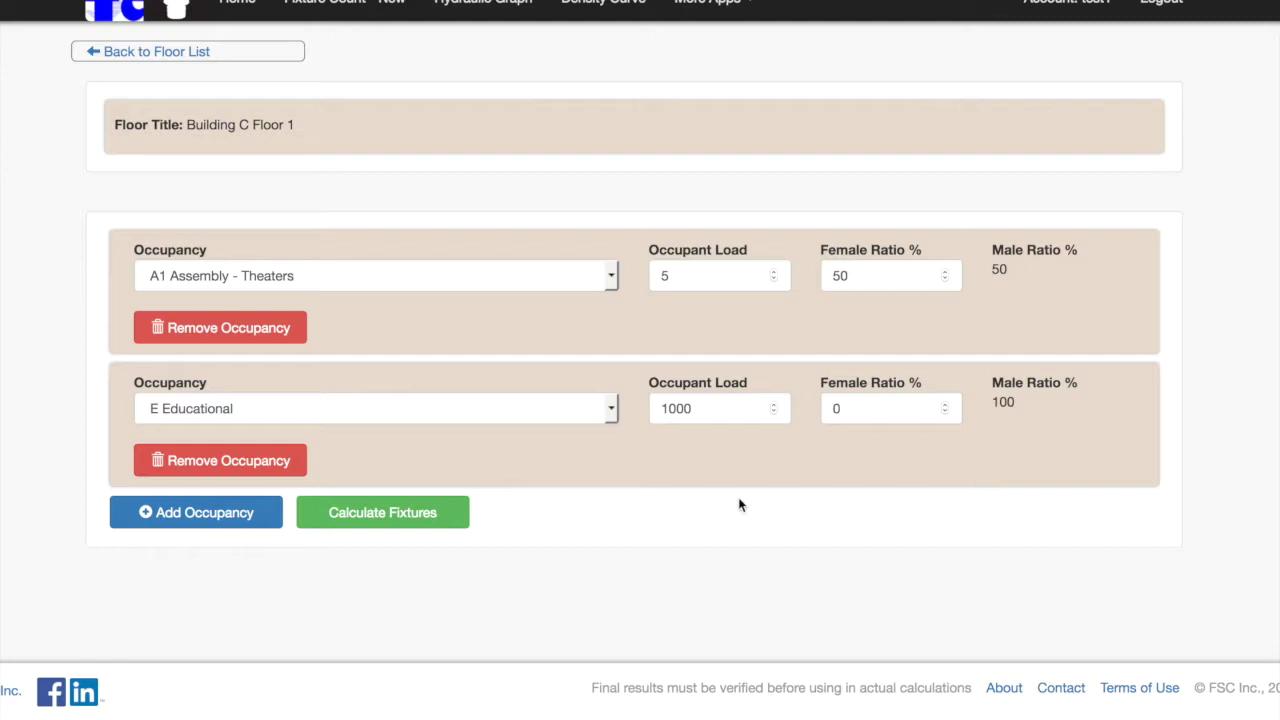
Step: Calculate the fixtures for Building C Floor 1, review the requirements, and return to the floor list
{"action": "left_click", "coordinate": [420, 512]}
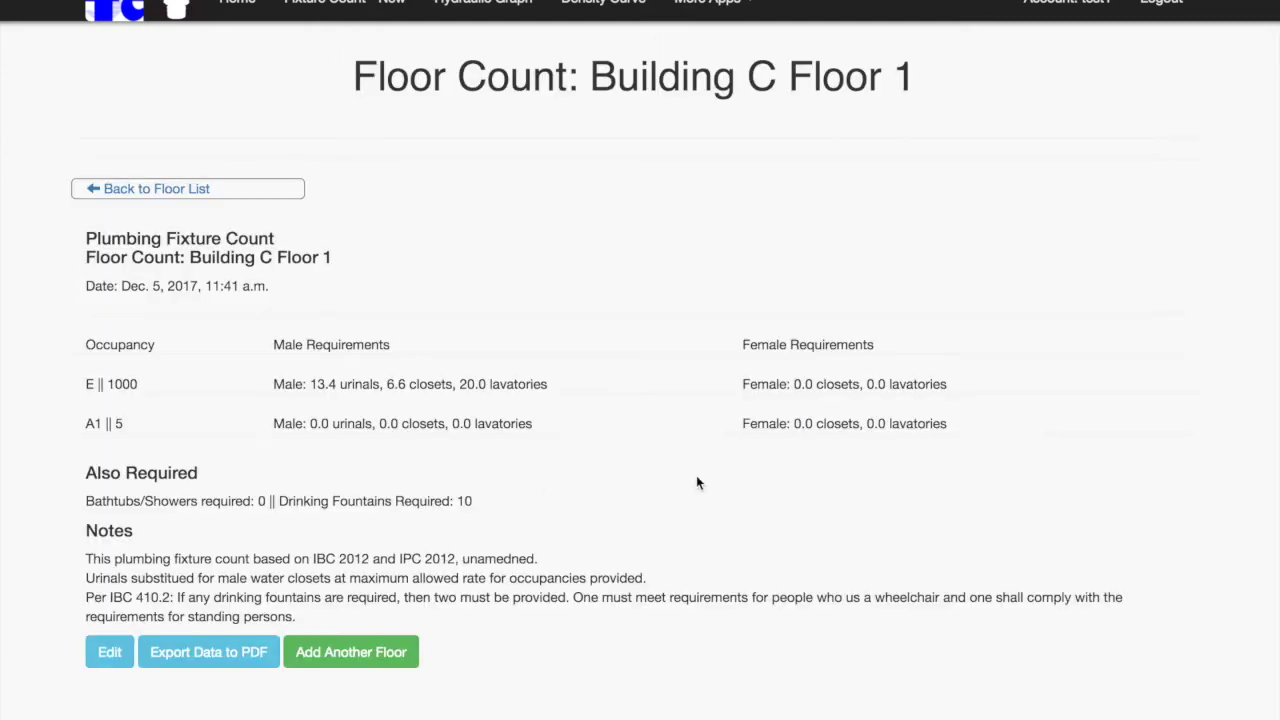
{"action": "scroll", "coordinate": [698, 483], "scroll_direction": "down", "scroll_amount": 2}
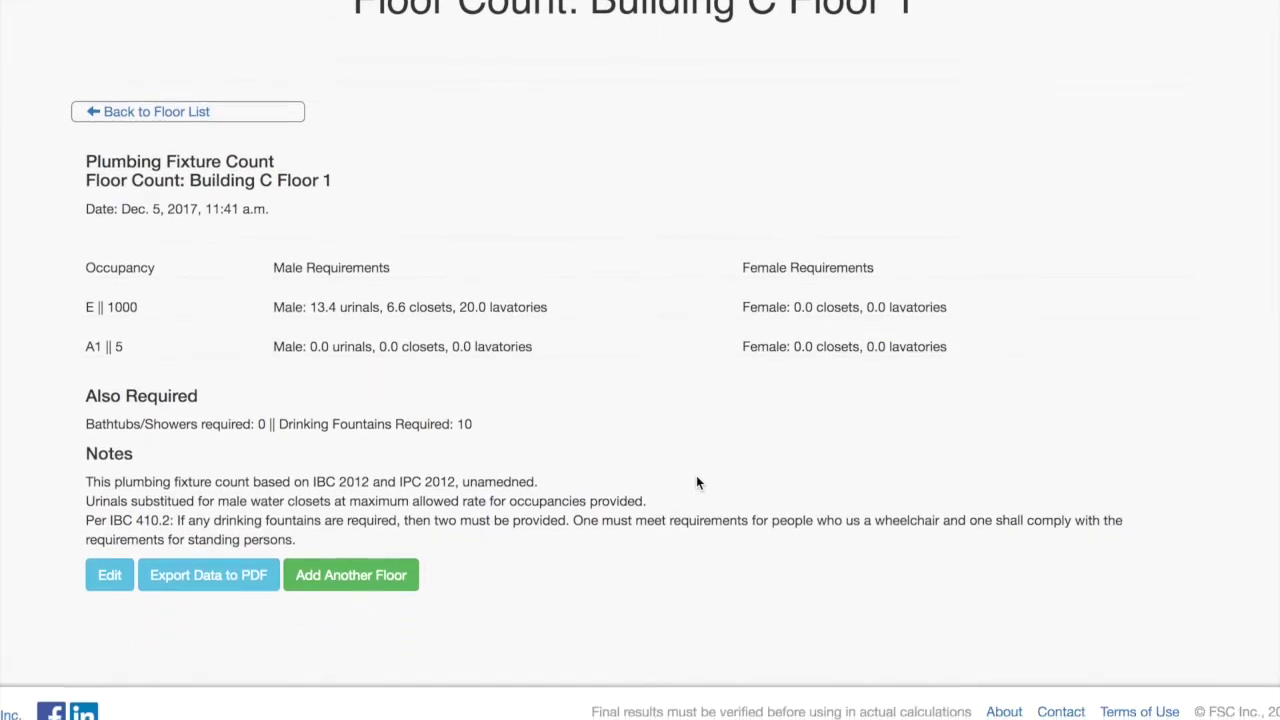
{"action": "scroll", "coordinate": [698, 483], "scroll_direction": "down", "scroll_amount": 1}
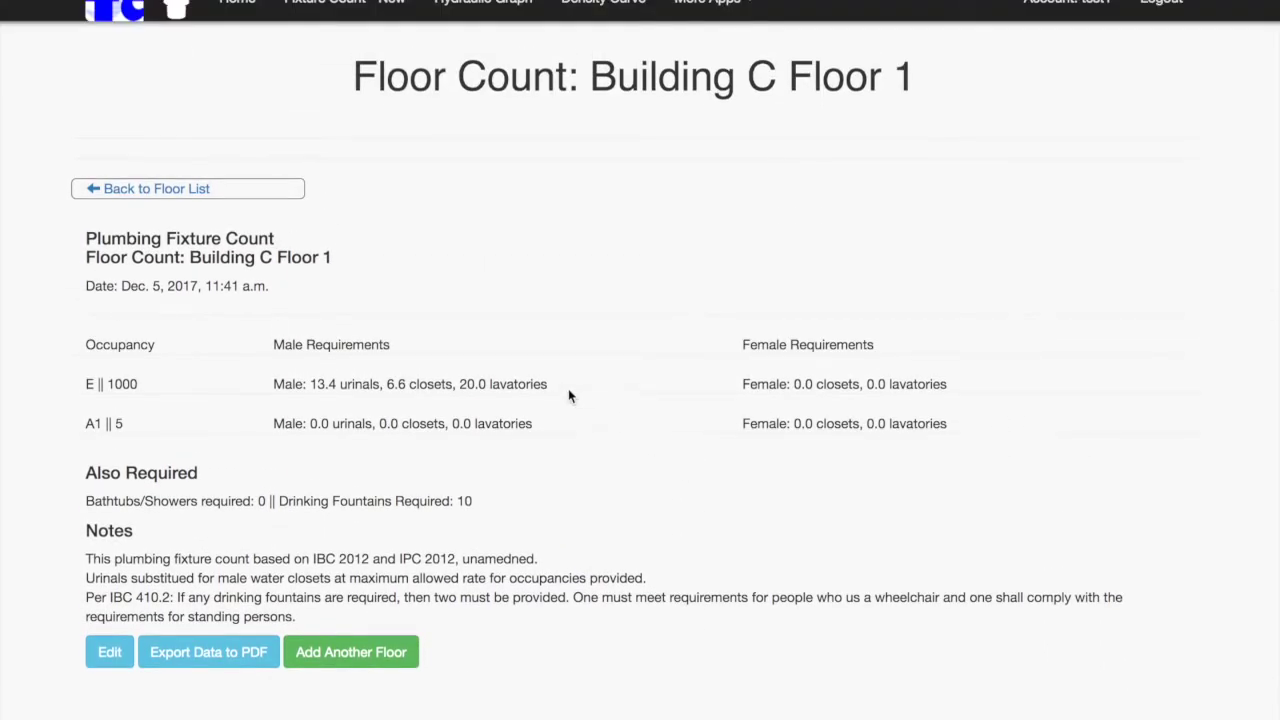
{"action": "left_click", "coordinate": [186, 196]}
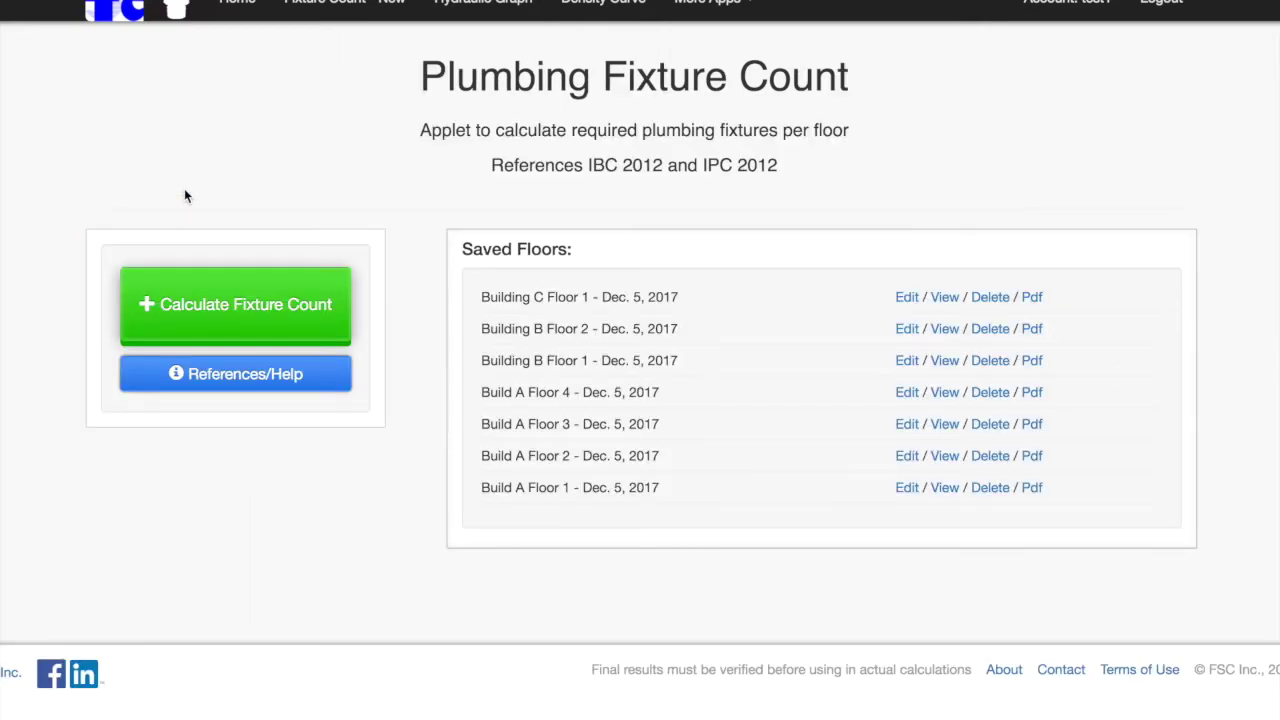
Step: Start a new fixture count with the floor title "Building C Floor 2"
{"action": "left_click", "coordinate": [306, 321]}
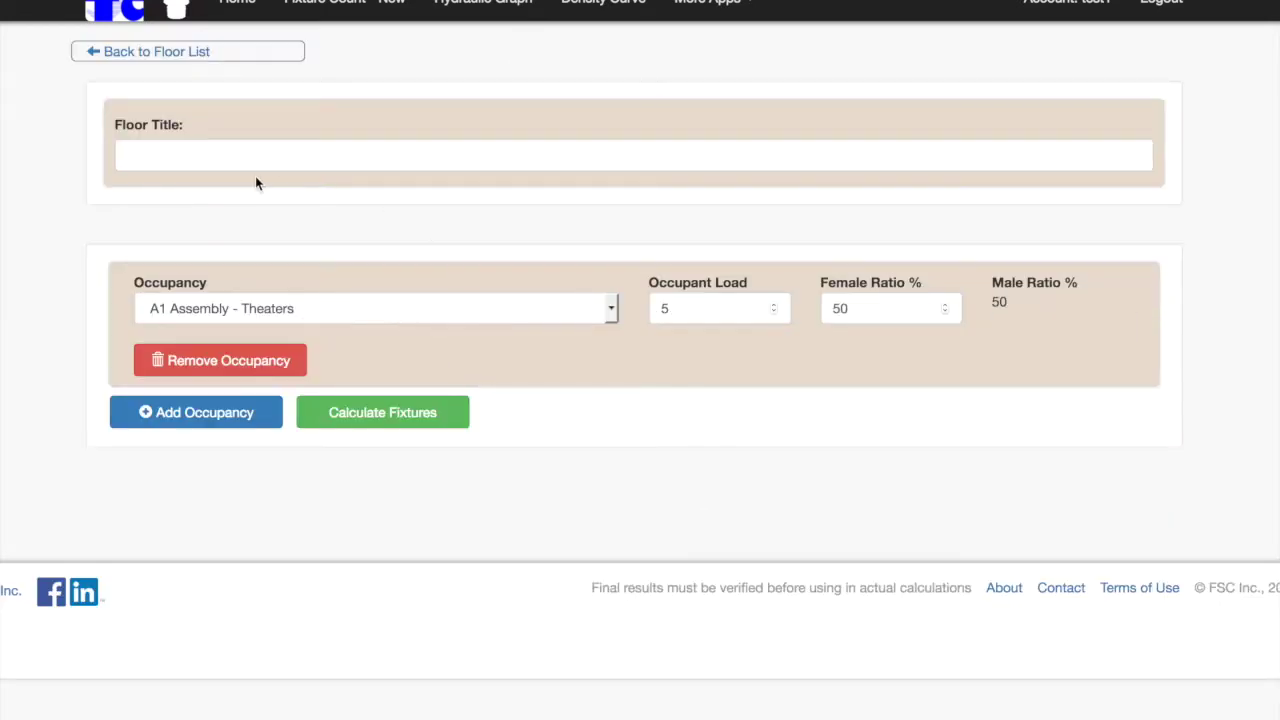
{"action": "left_click", "coordinate": [315, 159]}
{"action": "type", "text": "Bui"}
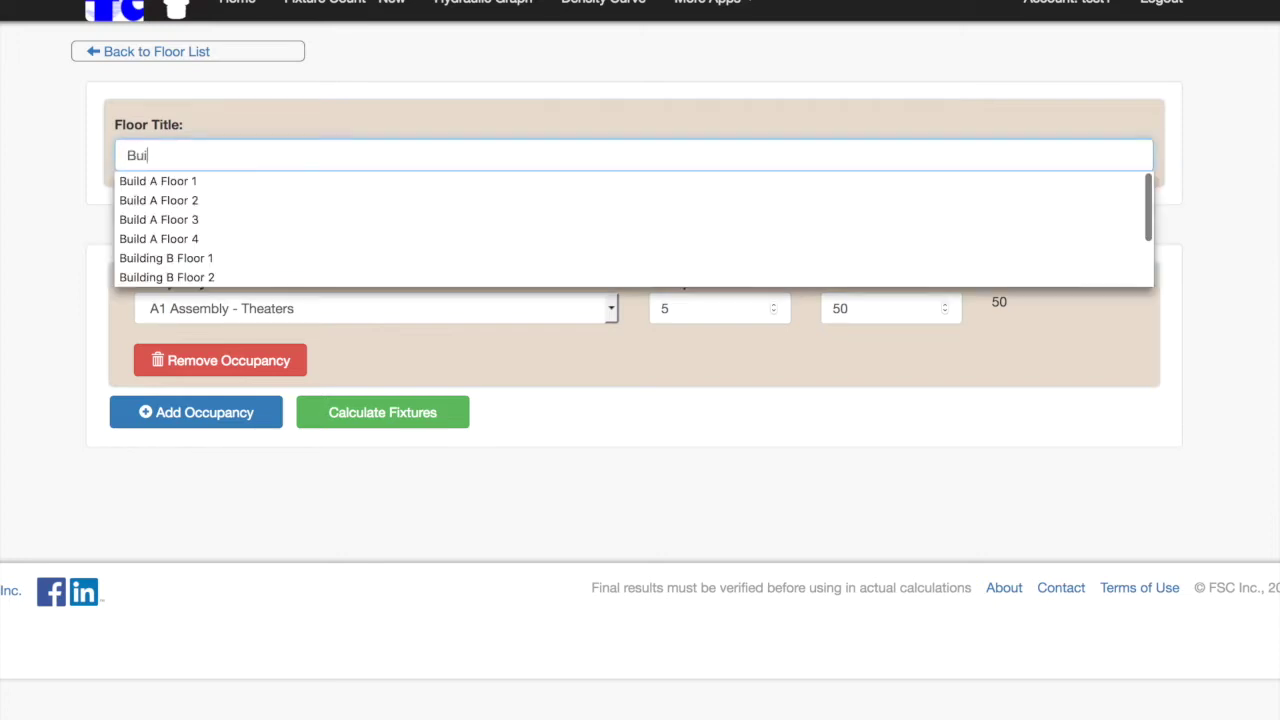
{"action": "type", "text": "lding C Floo"}
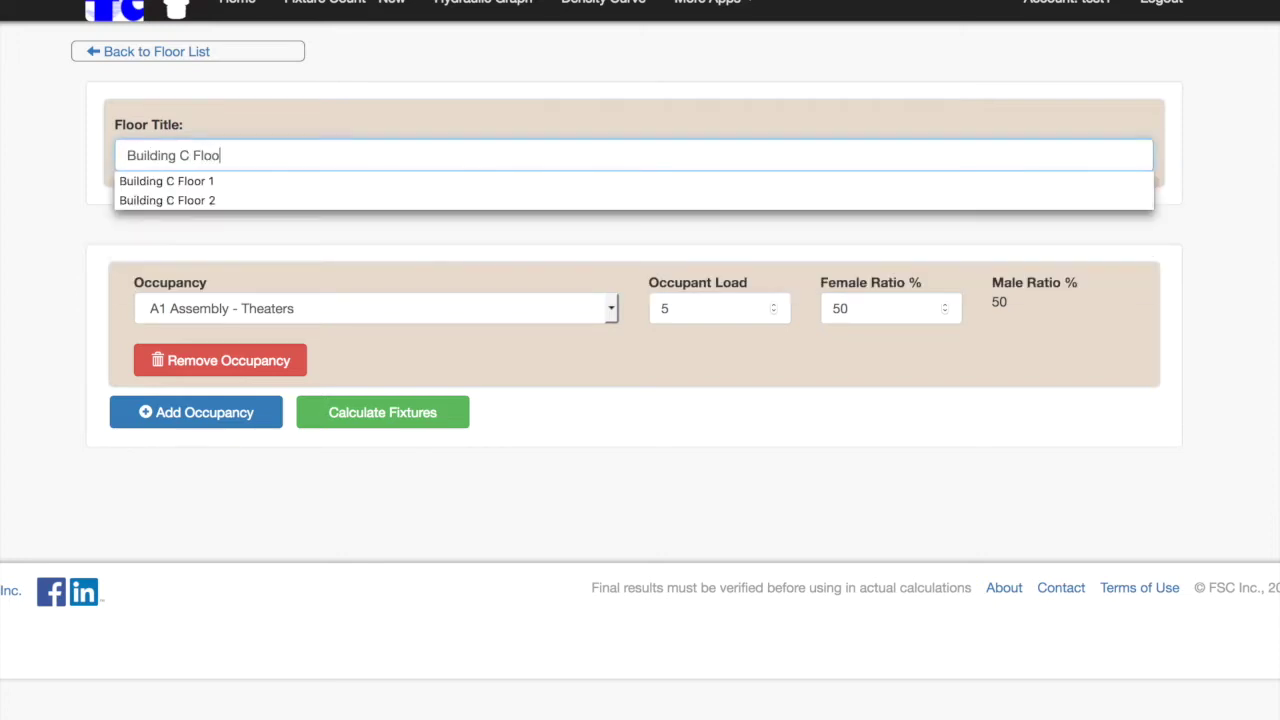
{"action": "type", "text": "r 3"}
{"action": "key", "text": "BackSpace"}
{"action": "type", "text": "2"}
{"action": "left_click", "coordinate": [322, 216]}
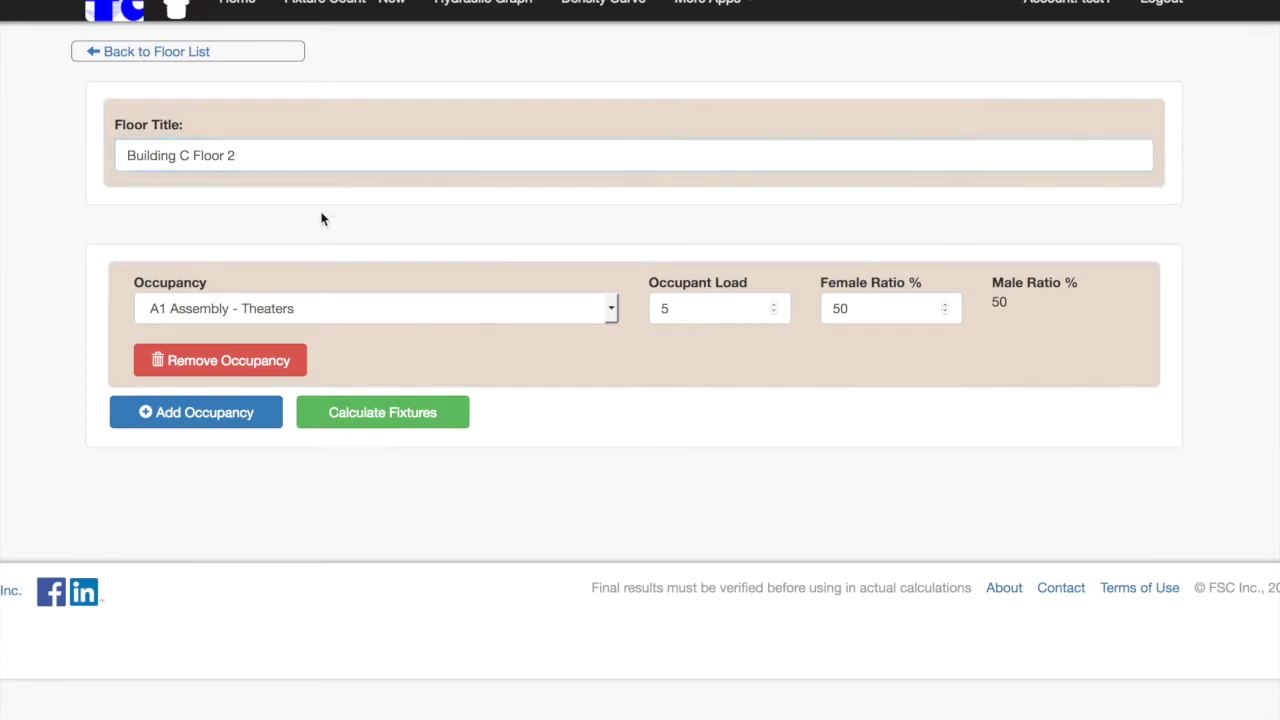
Step: Add an A2 Assembly - Nightclubs/bars occupancy with an occupant load of 6 to Building C Floor 2
{"action": "left_click", "coordinate": [251, 414]}
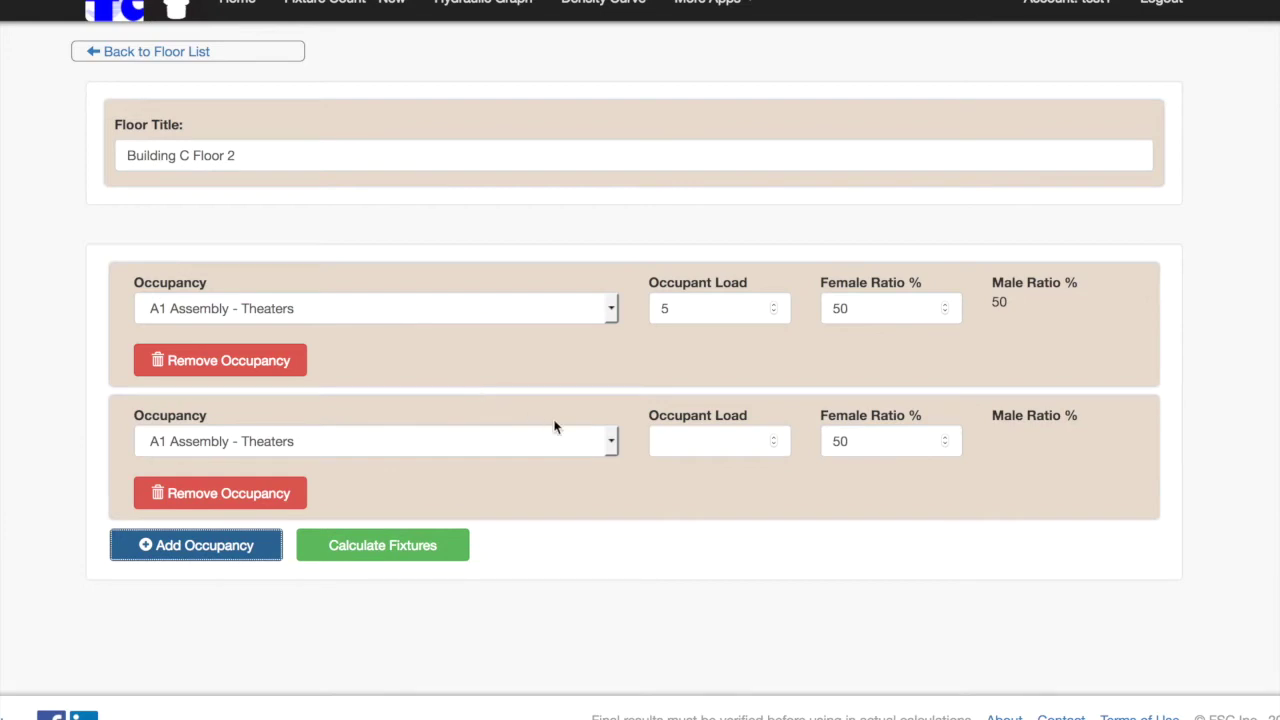
{"action": "left_click", "coordinate": [594, 443]}
{"action": "left_click", "coordinate": [558, 447]}
{"action": "left_click", "coordinate": [686, 437]}
{"action": "type", "text": "6"}
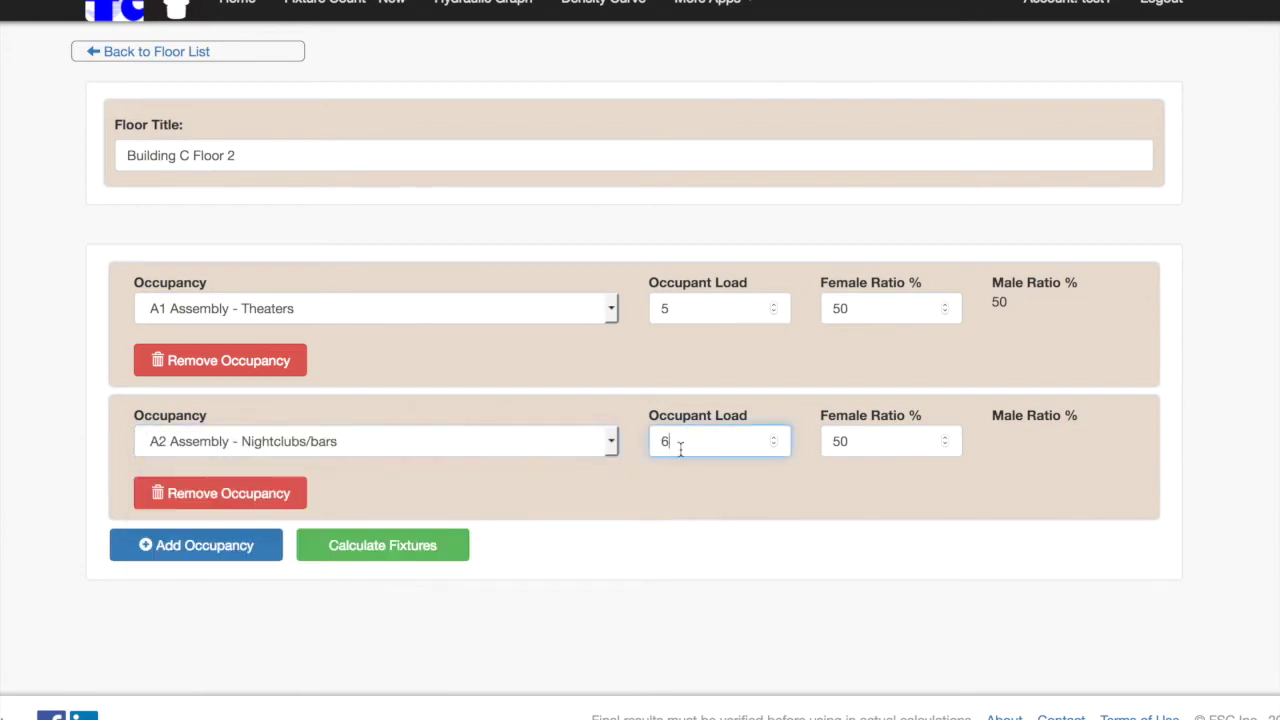
Step: Add an A3 Assembly - Museums/Lecture Halls/Libraries occupancy with an occupant load of 7, and calculate the floor's fixtures
{"action": "left_click", "coordinate": [232, 542]}
{"action": "left_click", "coordinate": [330, 575]}
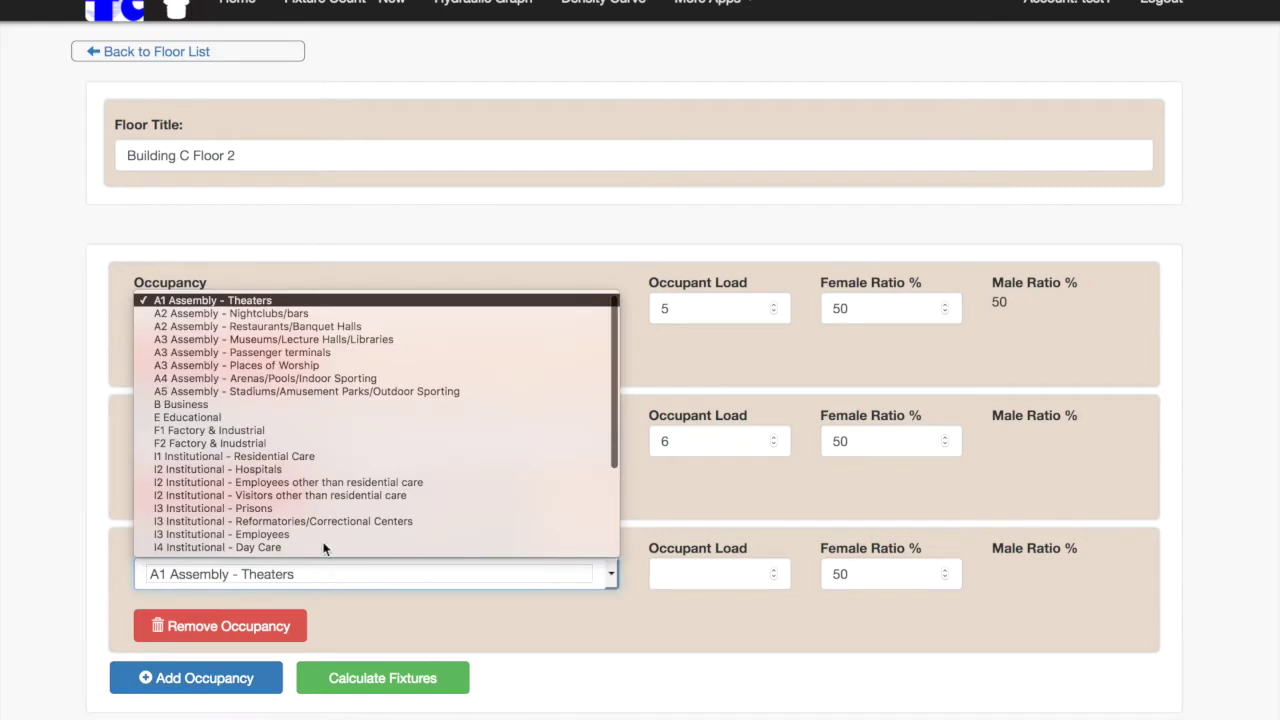
{"action": "left_click", "coordinate": [300, 339]}
{"action": "left_click", "coordinate": [689, 575]}
{"action": "type", "text": "7"}
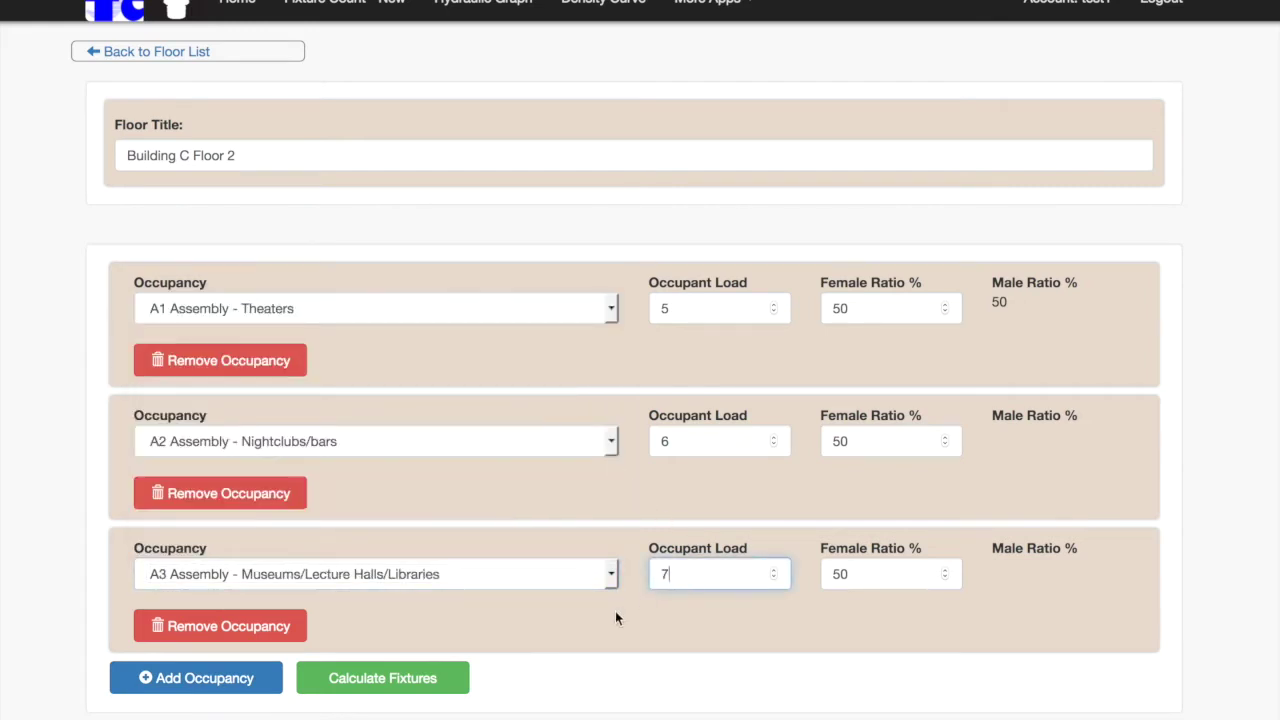
{"action": "left_click", "coordinate": [426, 679]}
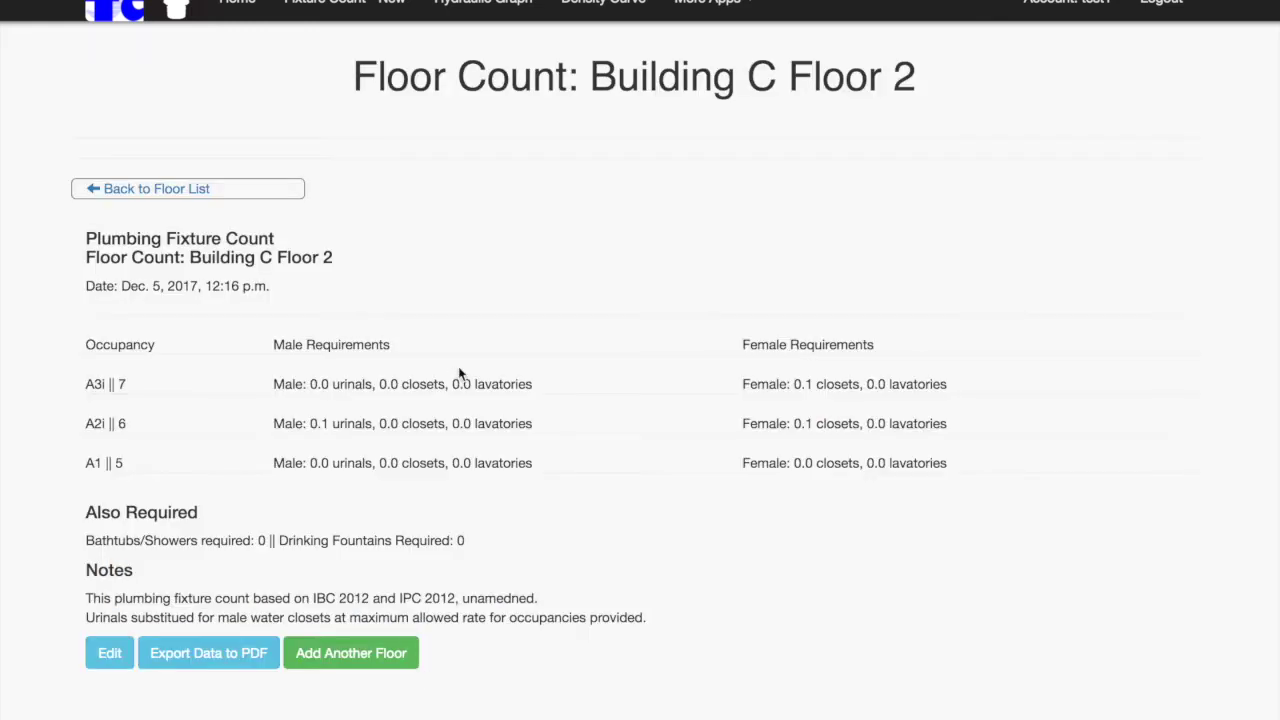
{"action": "scroll", "coordinate": [457, 371], "scroll_direction": "down", "scroll_amount": 2}
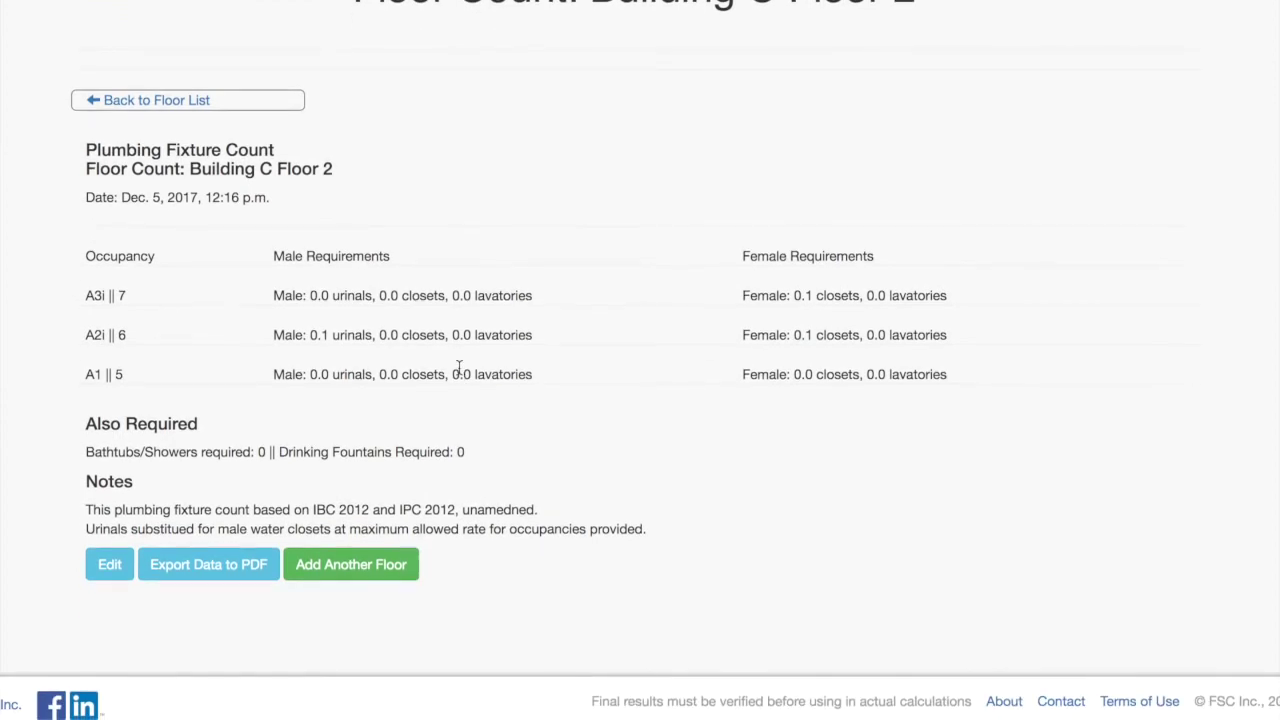
Step: Export the Building C Floor 2 fixture count to PDF and view the report in Preview, closing it when done
{"action": "left_click", "coordinate": [209, 564]}
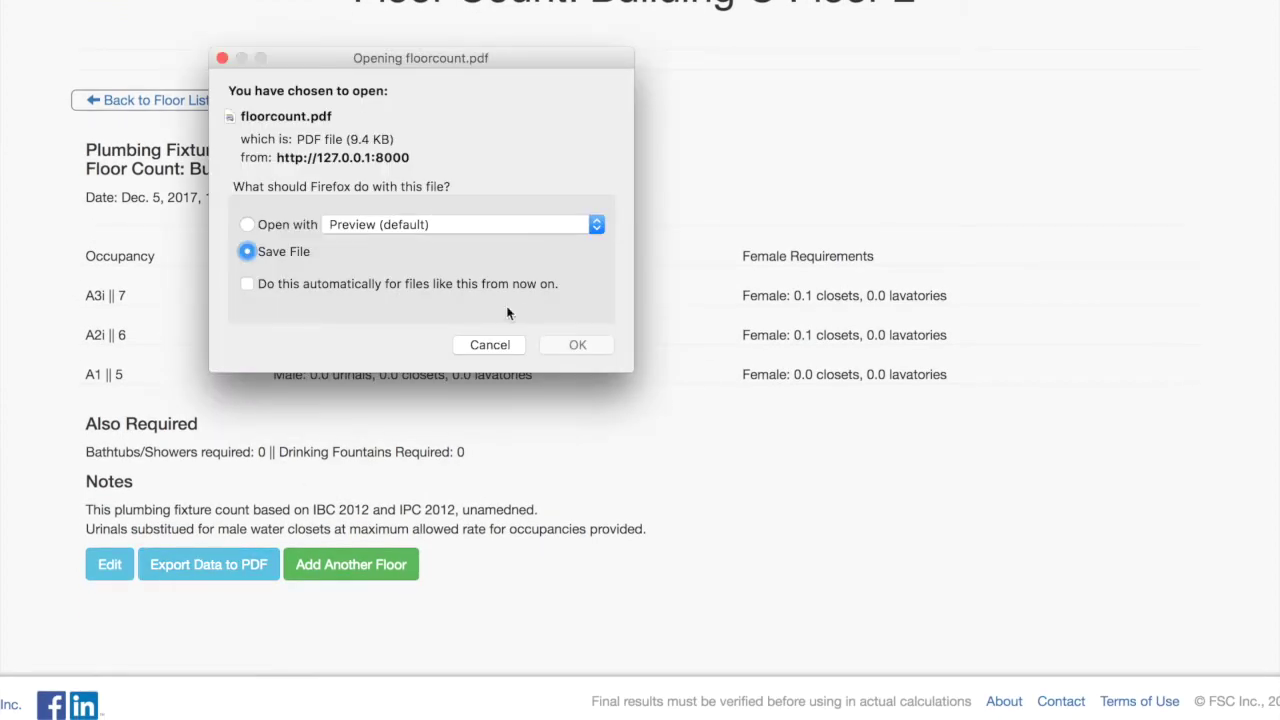
{"action": "left_click", "coordinate": [312, 226]}
{"action": "left_click", "coordinate": [576, 345]}
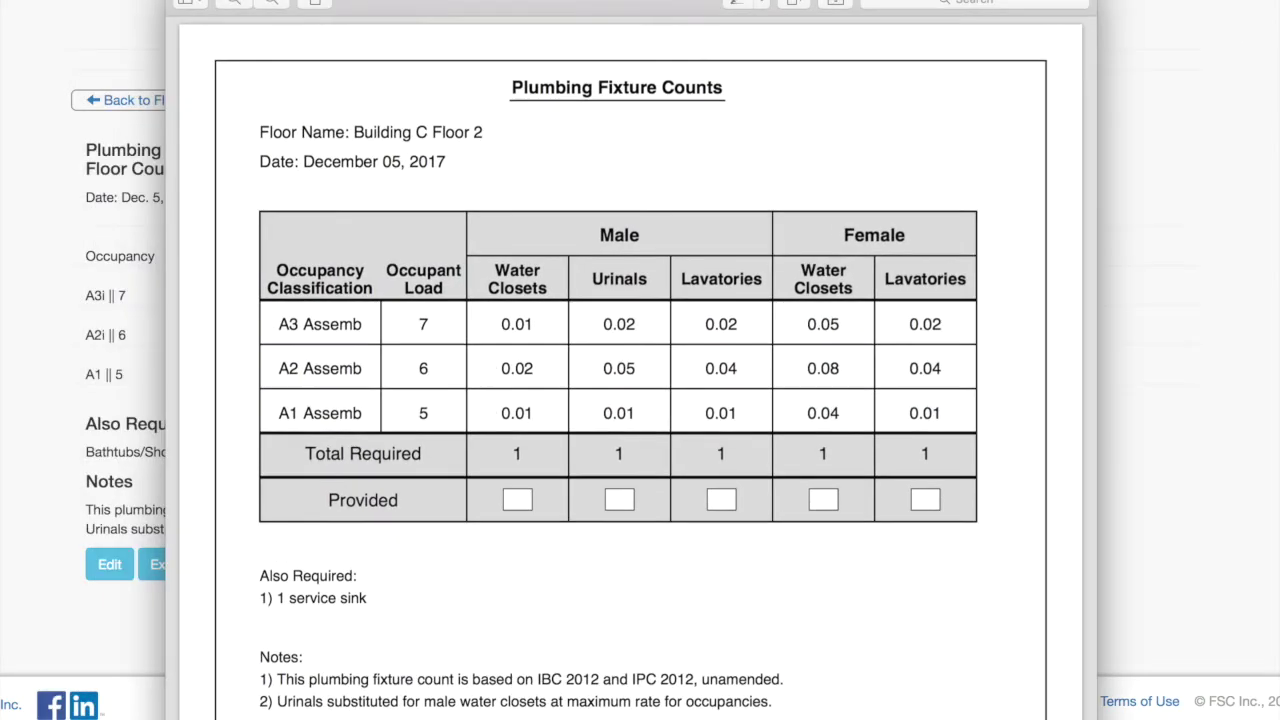
{"action": "key", "text": "super+w"}
Step: From the floor list, open Building C Floor 2 for editing to check its saved occupancies, and leave without changes
{"action": "left_click", "coordinate": [133, 101]}
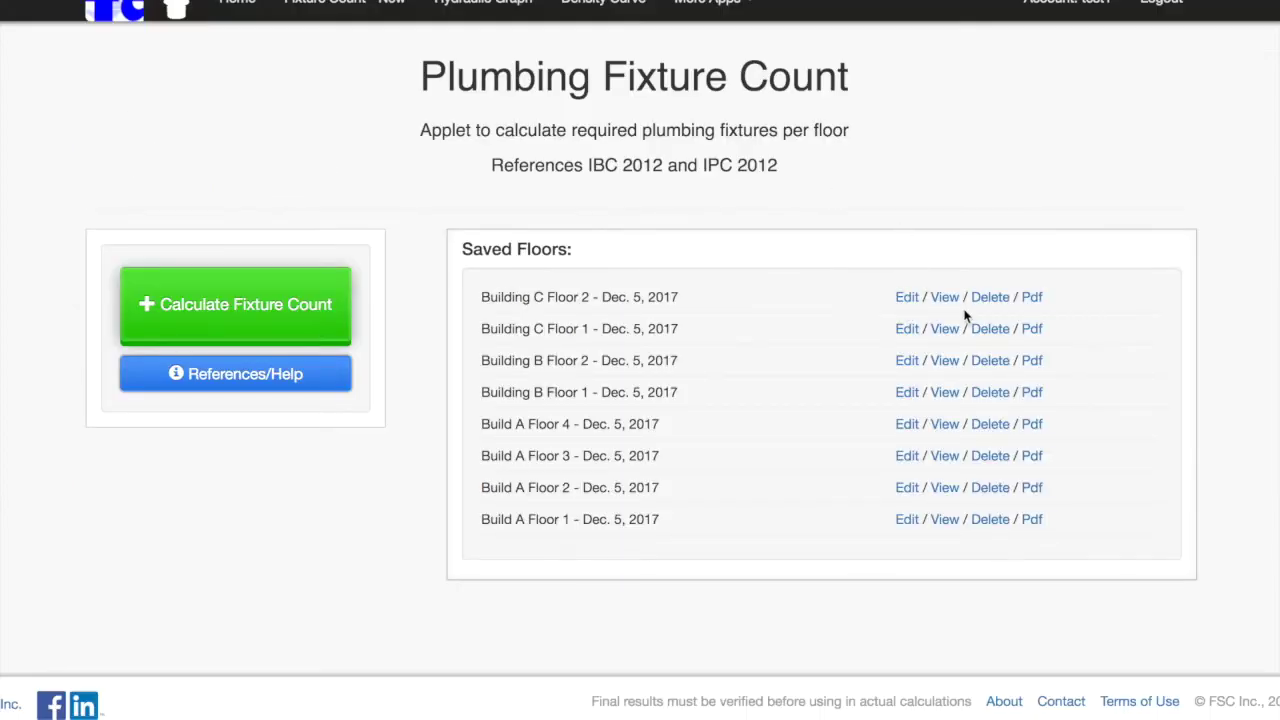
{"action": "left_click", "coordinate": [907, 299]}
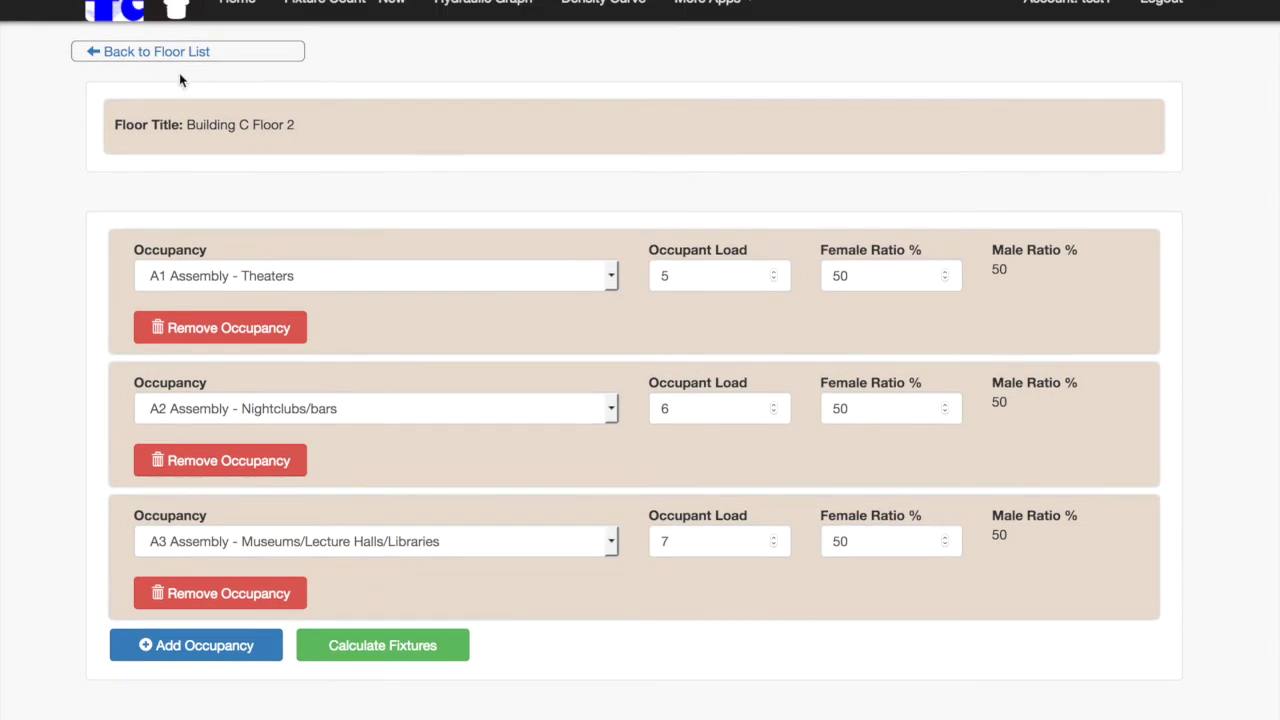
{"action": "left_click", "coordinate": [166, 56]}
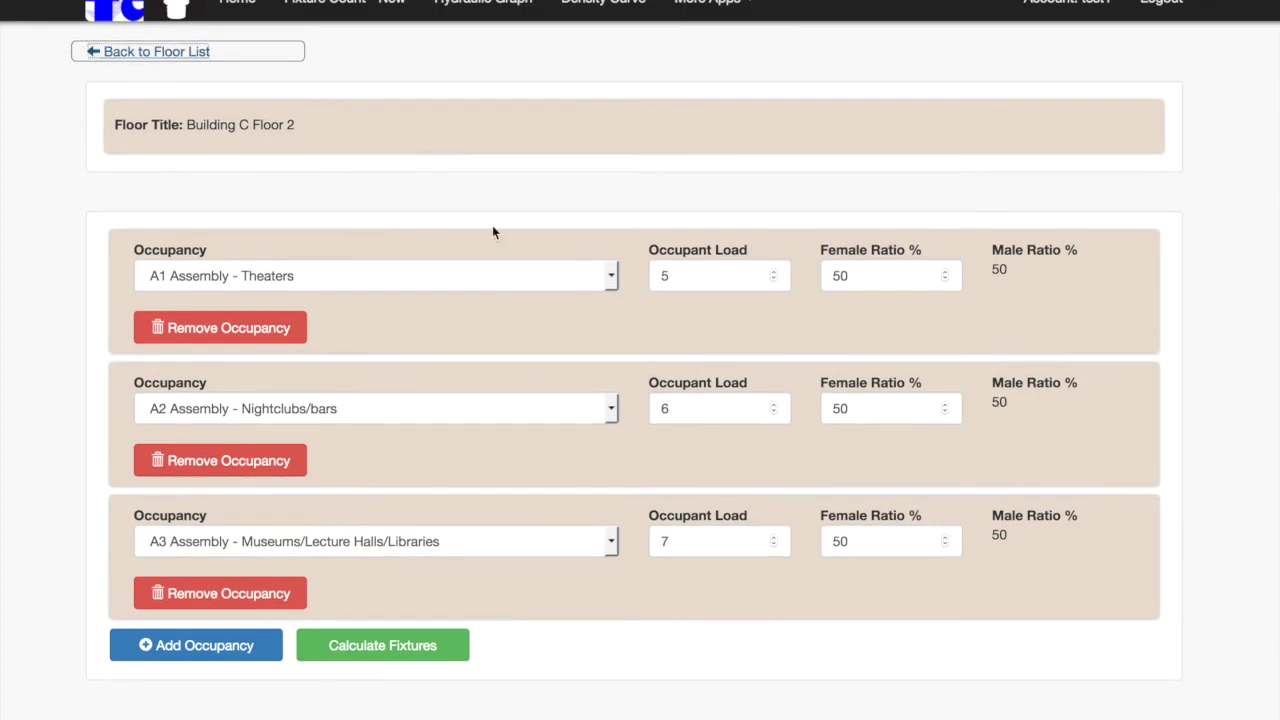